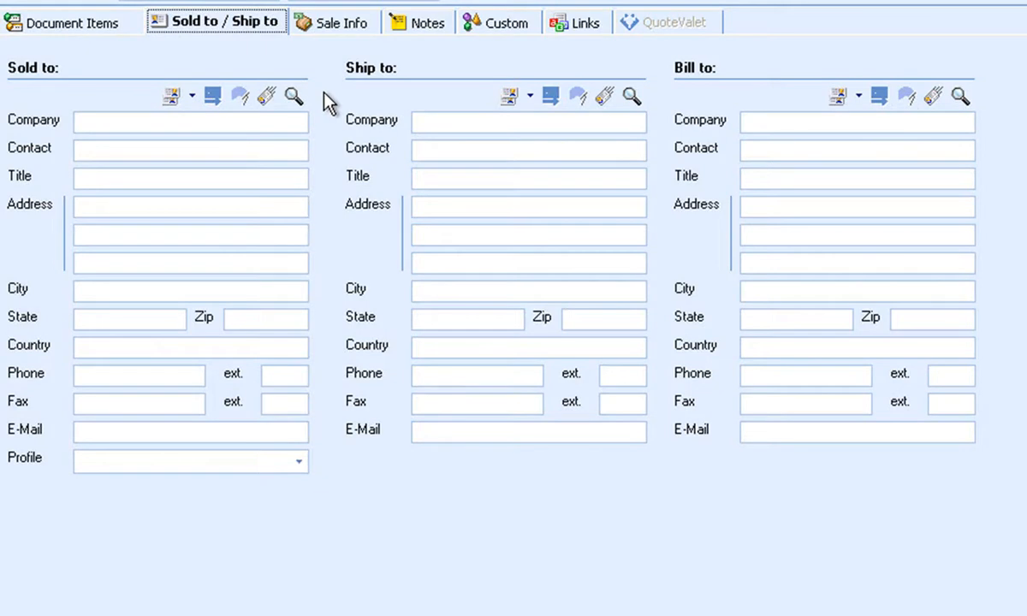
Fill the Sold to, Ship to and Bill to sections with the contact currently displayed in SalesLogix
{"action": "left_click", "coordinate": [265, 98]}
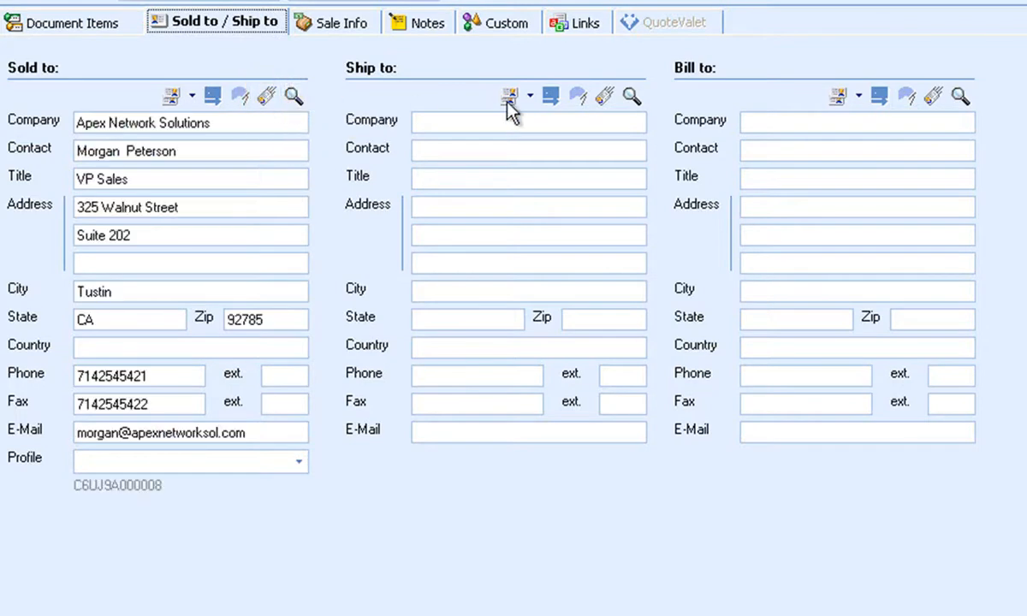
{"action": "left_click", "coordinate": [607, 98]}
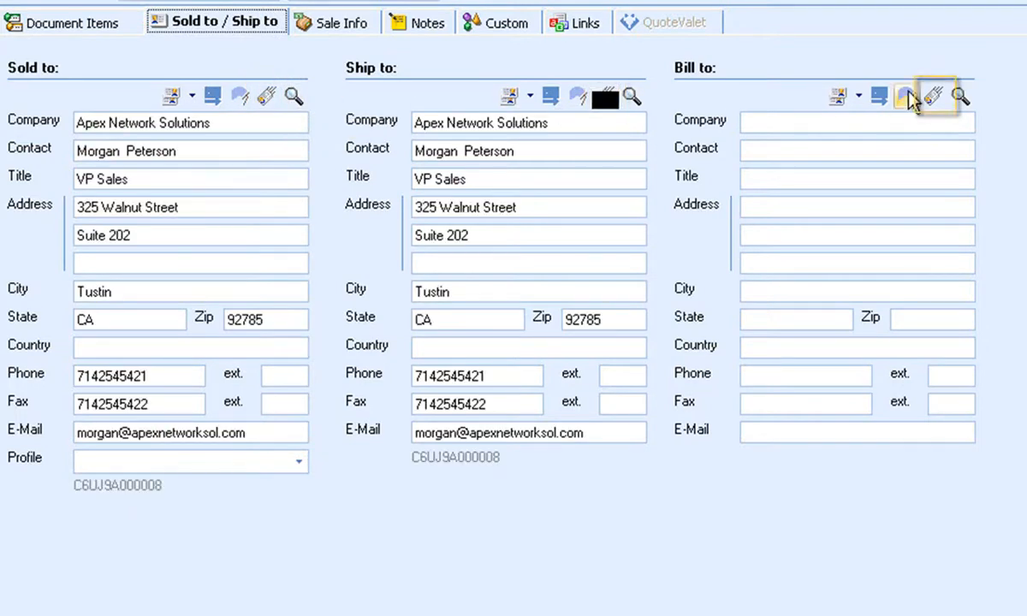
{"action": "left_click", "coordinate": [935, 97]}
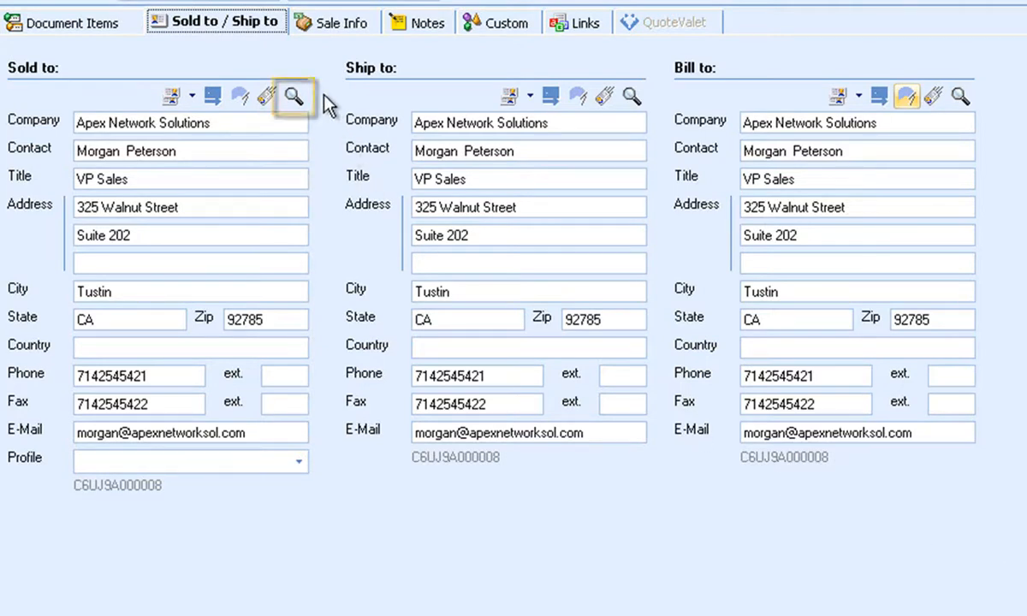
Look up another contact by last name in the SalesLogix database and close the lookup without assigning it
{"action": "left_click", "coordinate": [295, 99]}
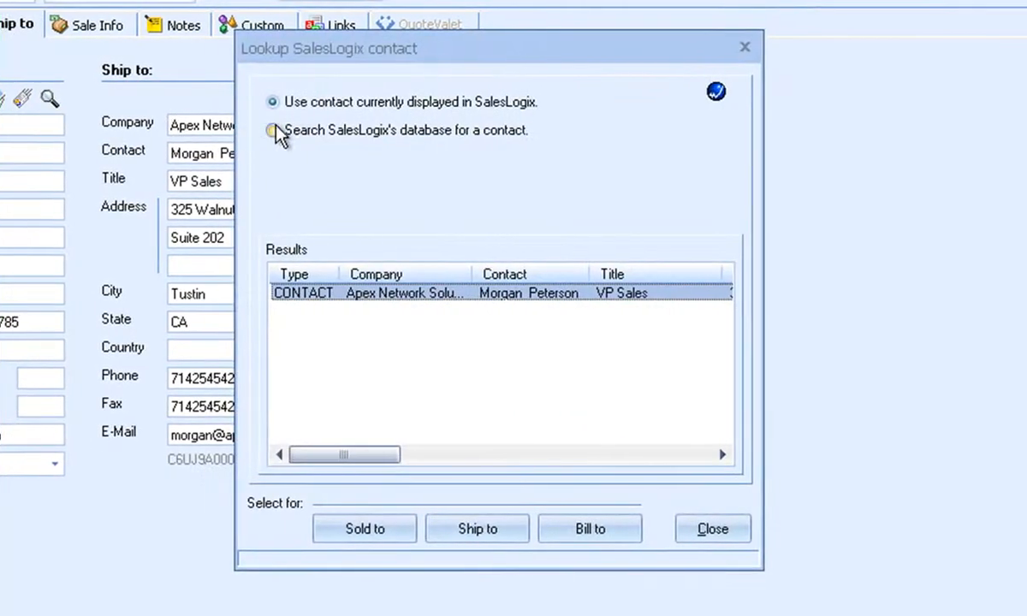
{"action": "left_click", "coordinate": [274, 130]}
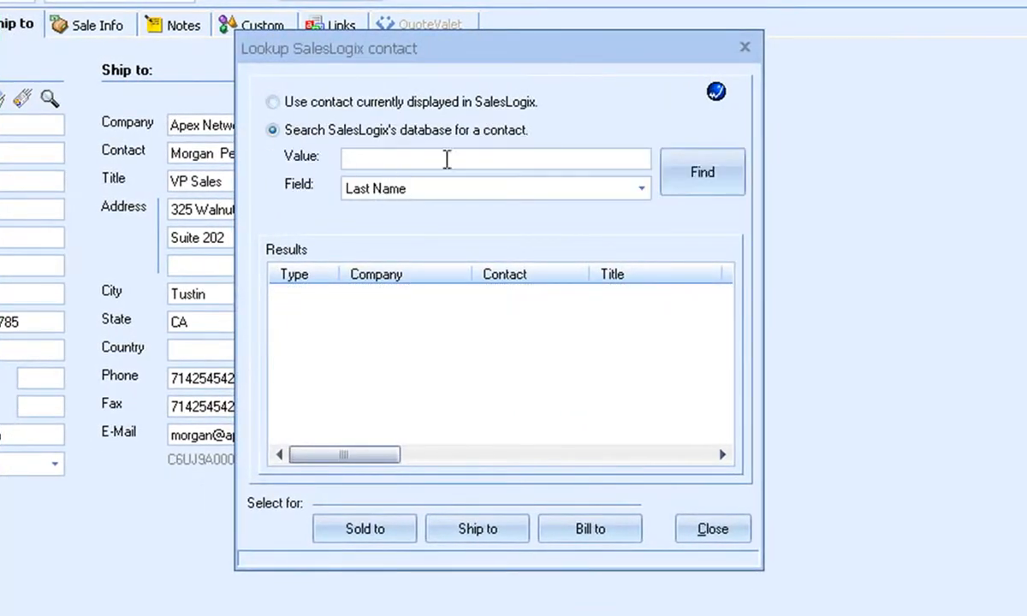
{"action": "left_click", "coordinate": [640, 185]}
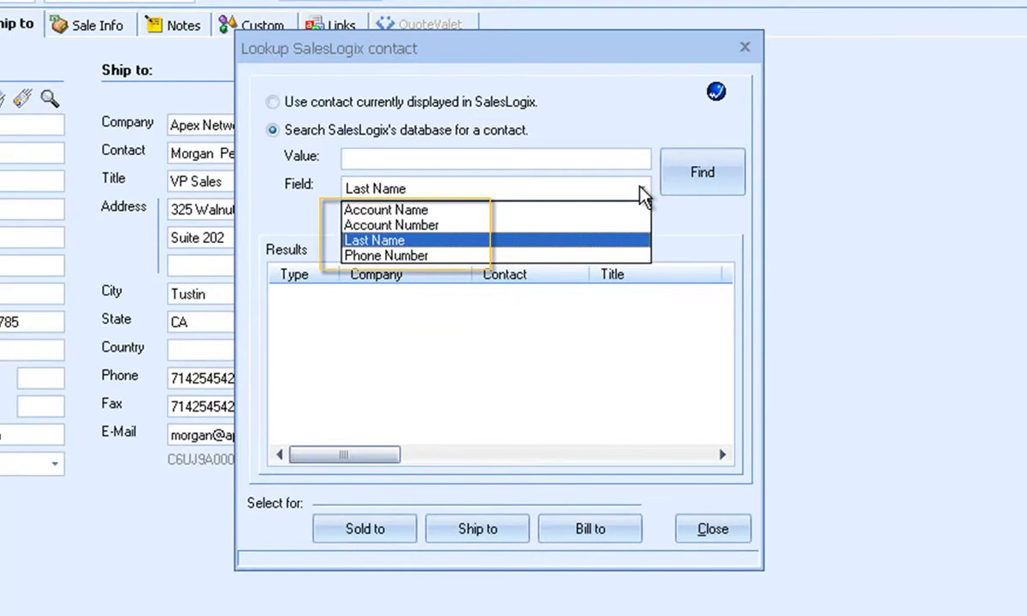
{"action": "left_click", "coordinate": [644, 192]}
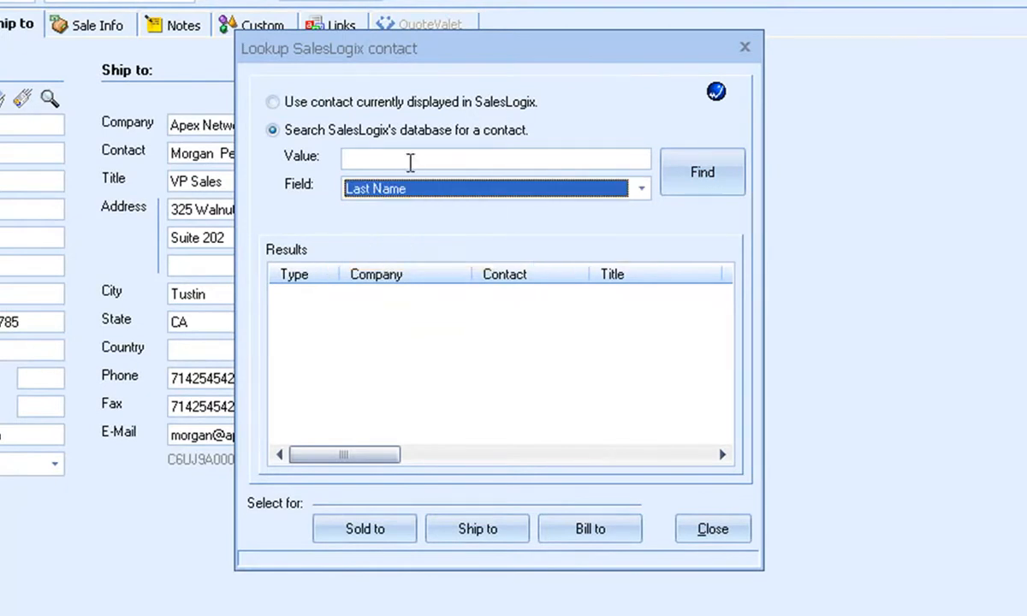
{"action": "left_click", "coordinate": [411, 160]}
{"action": "type", "text": "lewe"}
{"action": "key", "text": "Return"}
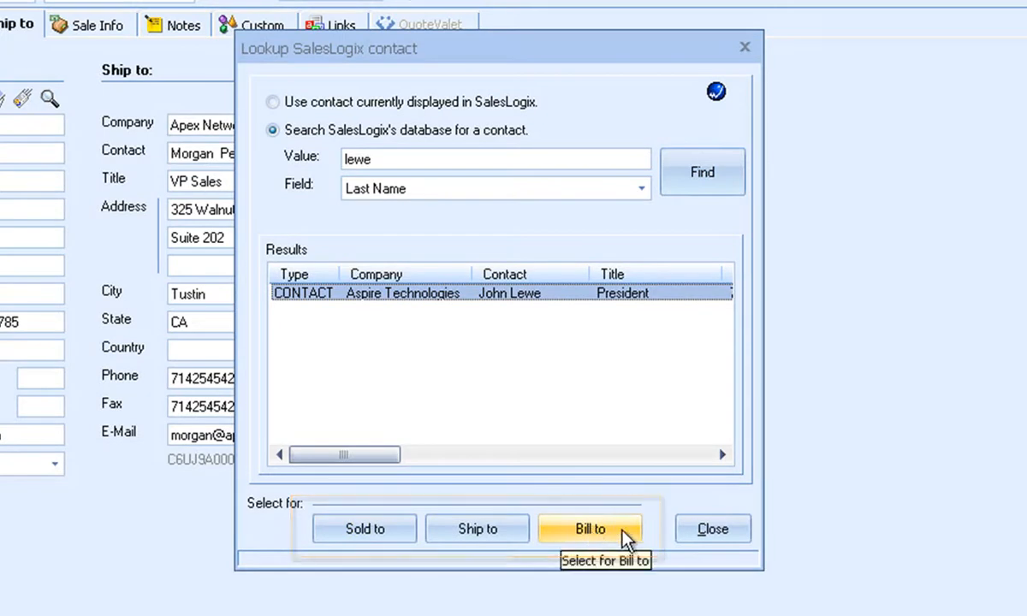
{"action": "left_click", "coordinate": [711, 529]}
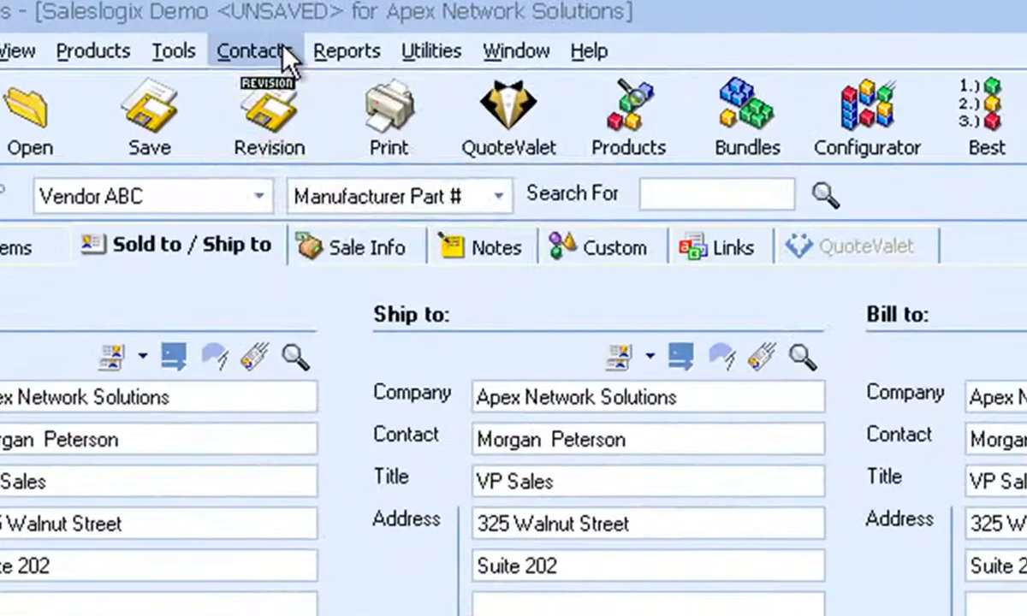
Start a new DataLink mapping in the SalesLogix contact manager setup with account->industry as the contact manager field
{"action": "left_click", "coordinate": [206, 30]}
{"action": "left_click", "coordinate": [518, 220]}
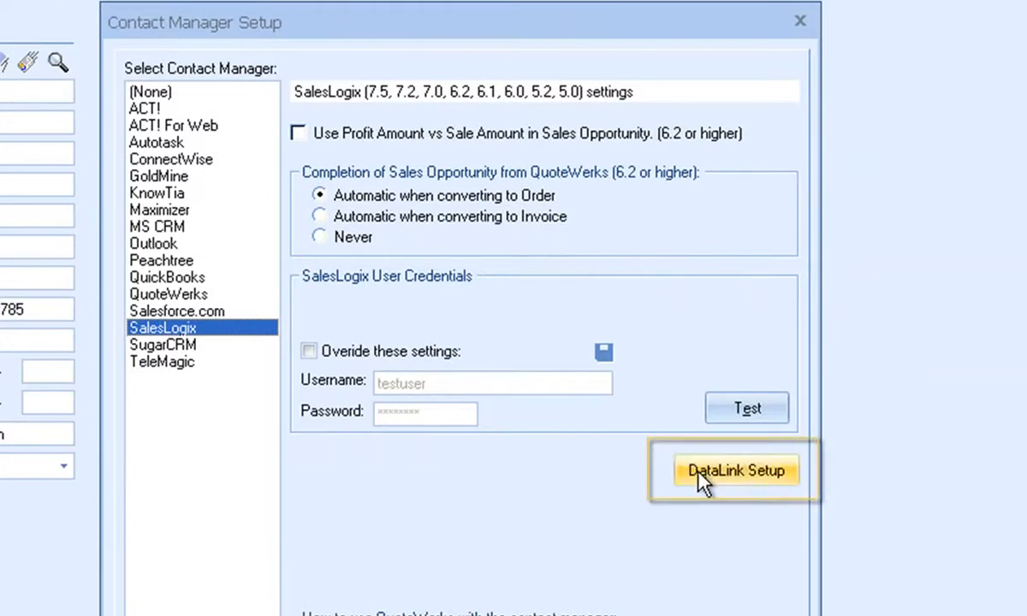
{"action": "left_click", "coordinate": [748, 526]}
{"action": "left_click", "coordinate": [197, 531]}
{"action": "left_click", "coordinate": [597, 323]}
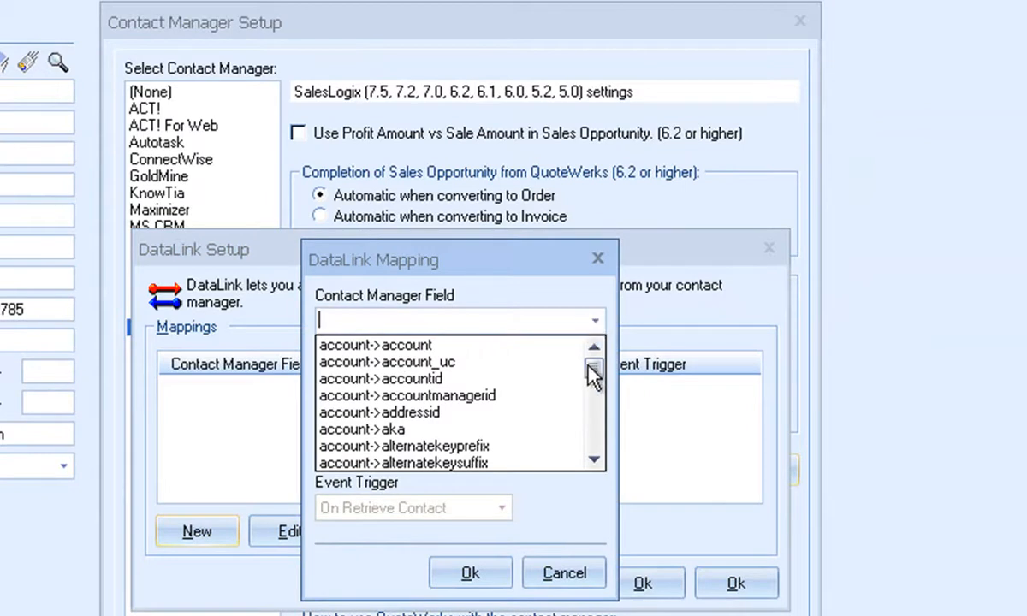
{"action": "left_click_drag", "start_coordinate": [592, 371], "coordinate": [593, 375]}
{"action": "scroll", "coordinate": [486, 408], "scroll_direction": "down", "scroll_amount": 3}
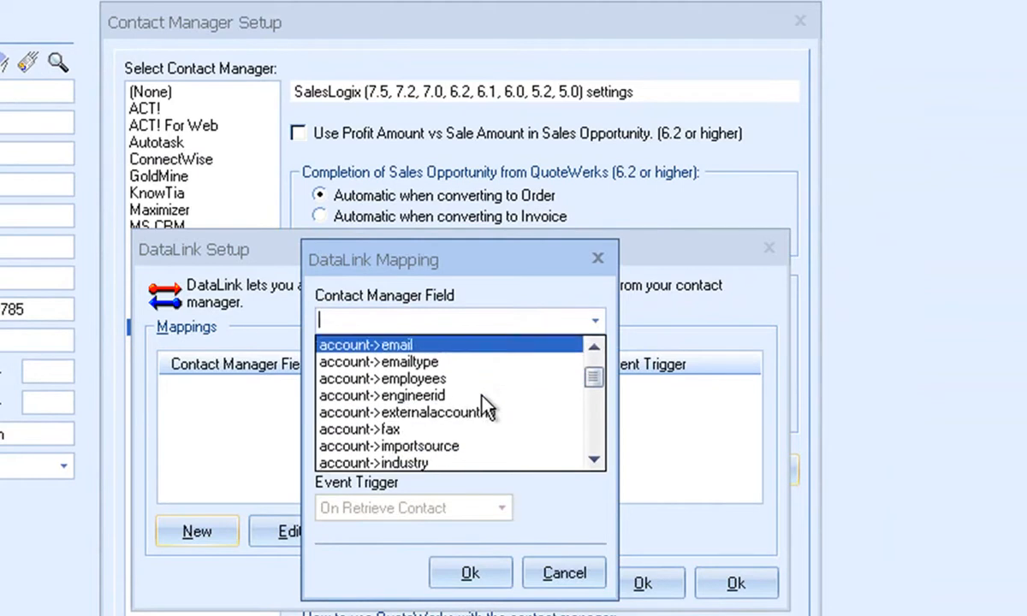
{"action": "left_click", "coordinate": [471, 412]}
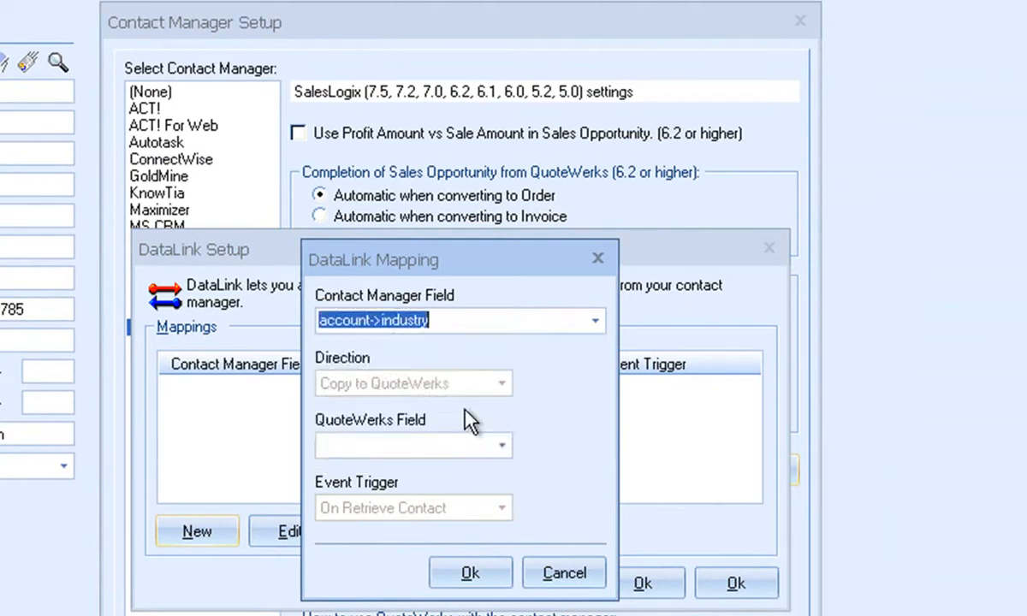
Map the field to SoldToPriceProfile, save the DataLink setup, and retrieve the current SalesLogix contact into Sold to again
{"action": "left_click", "coordinate": [501, 446]}
{"action": "left_click_drag", "start_coordinate": [502, 492], "coordinate": [505, 572]}
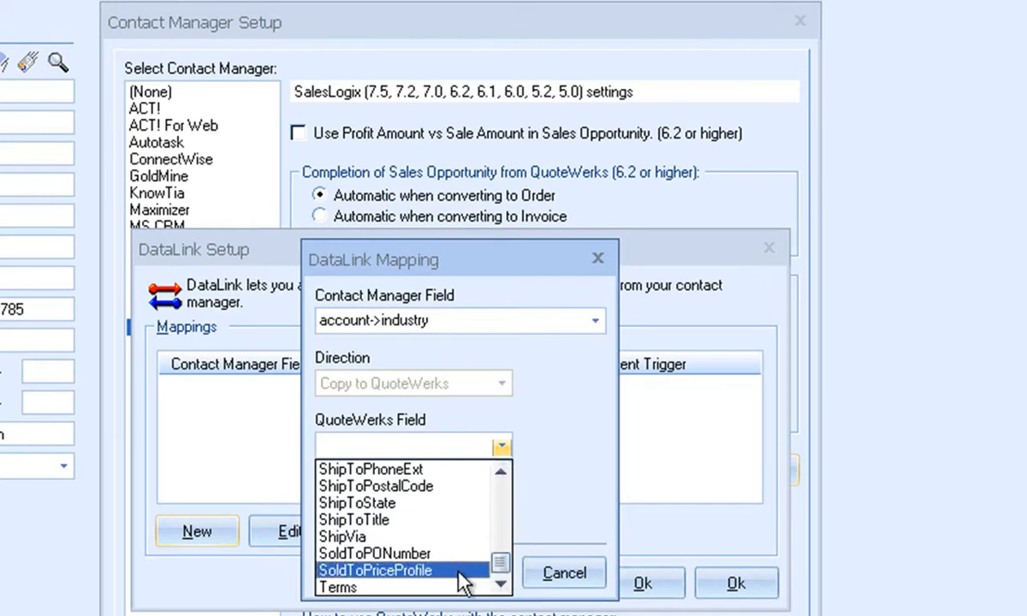
{"action": "left_click", "coordinate": [462, 570]}
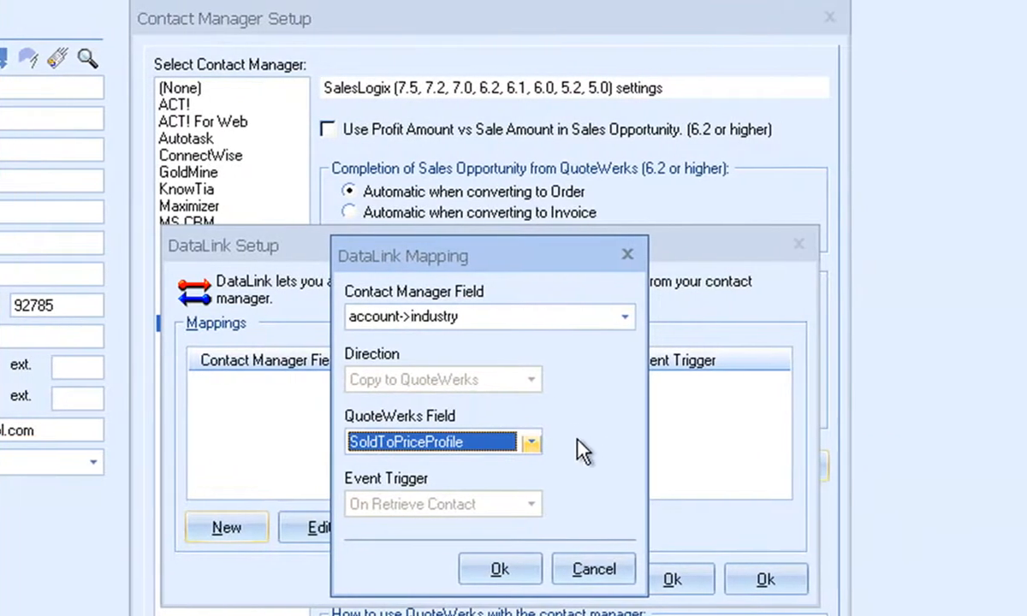
{"action": "left_click", "coordinate": [499, 570]}
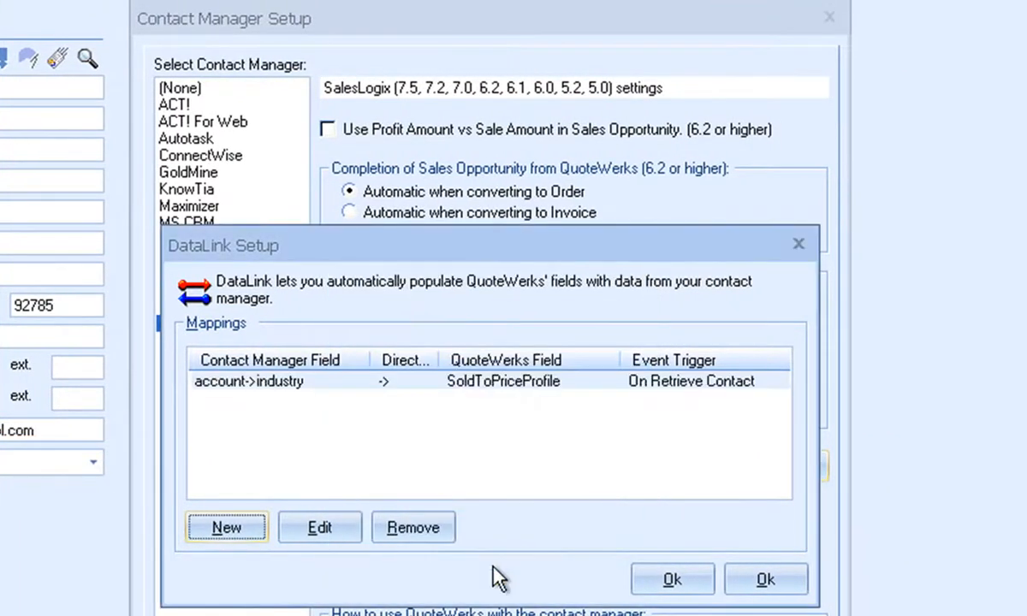
{"action": "left_click", "coordinate": [671, 581]}
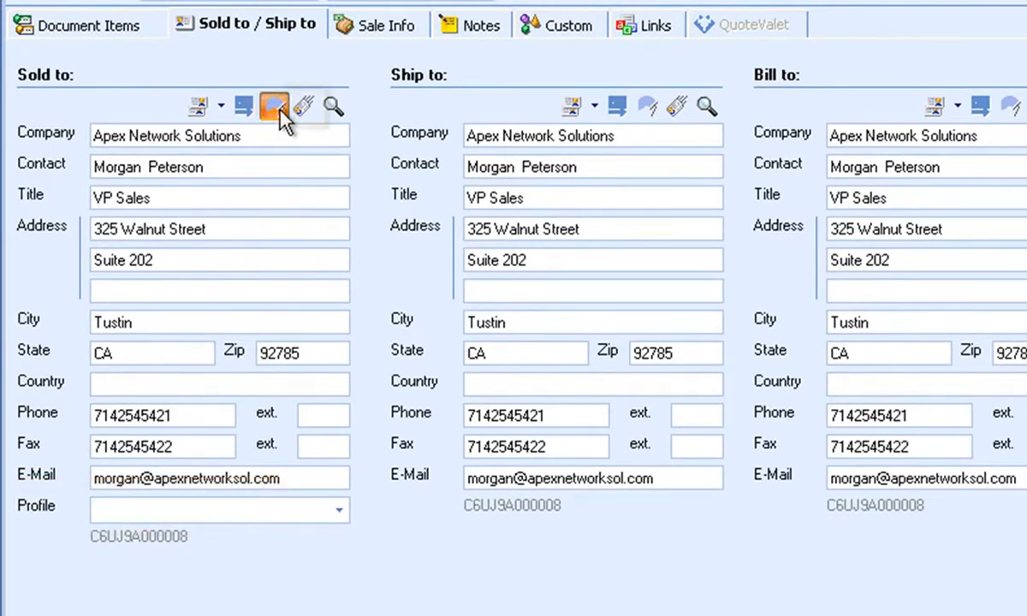
{"action": "left_click", "coordinate": [303, 107]}
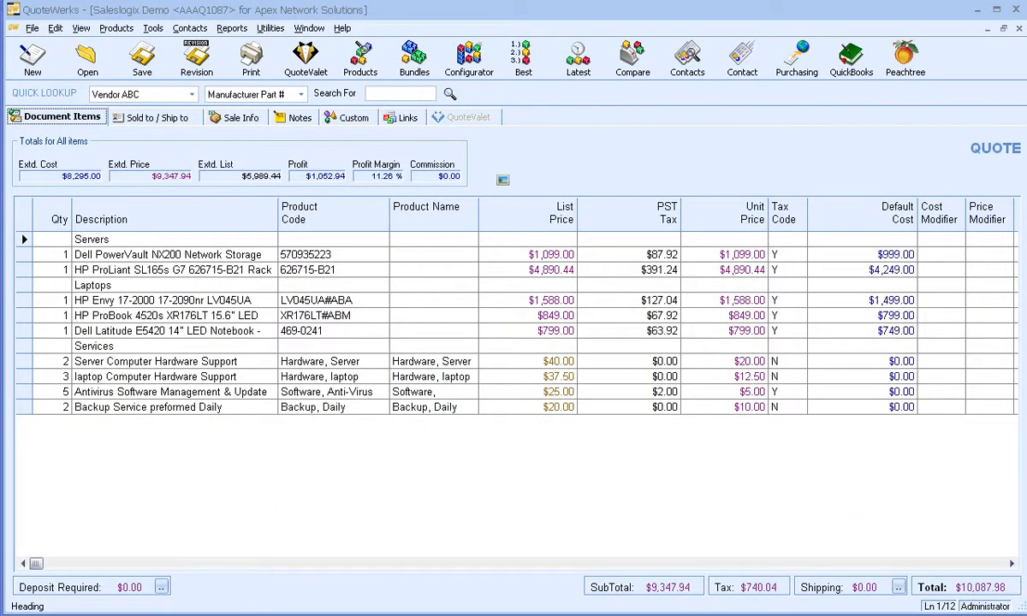
Save the quote with its SalesLogix document attachment, and open that attachment from the contact's record in Sage SalesLogix
{"action": "left_click", "coordinate": [141, 62]}
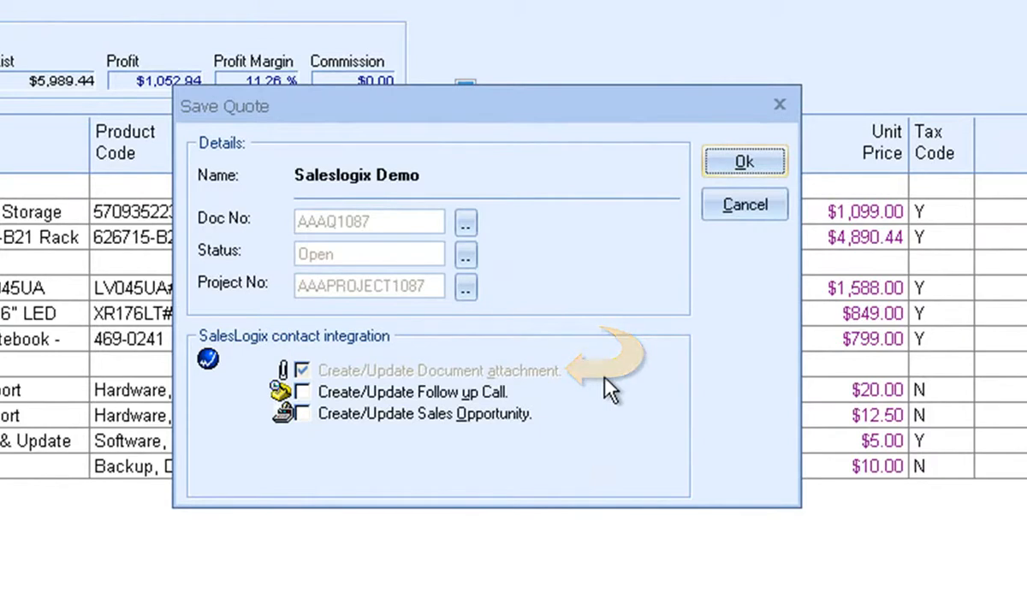
{"action": "left_click", "coordinate": [761, 162]}
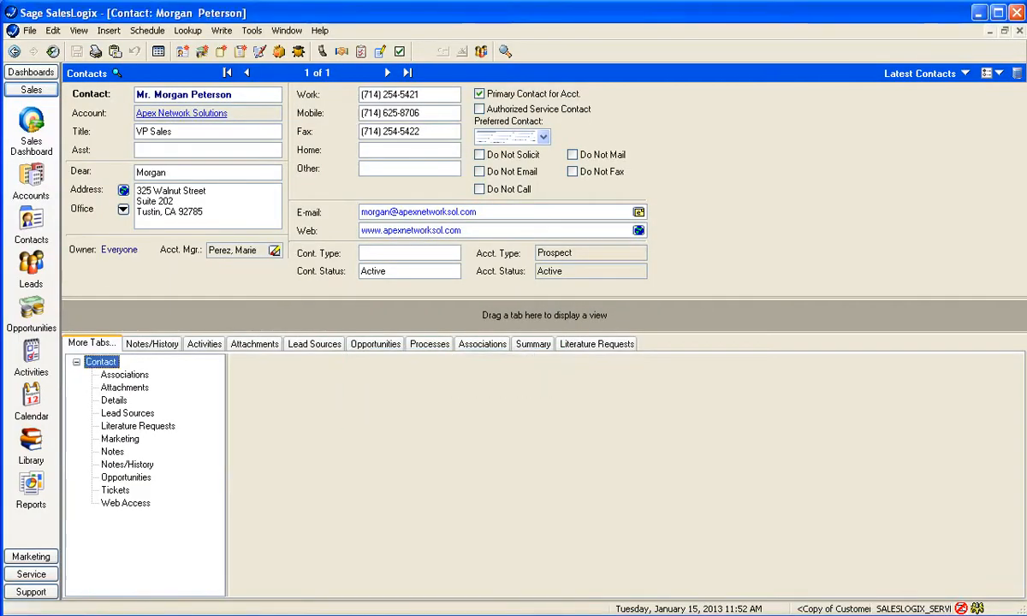
{"action": "left_click", "coordinate": [259, 346]}
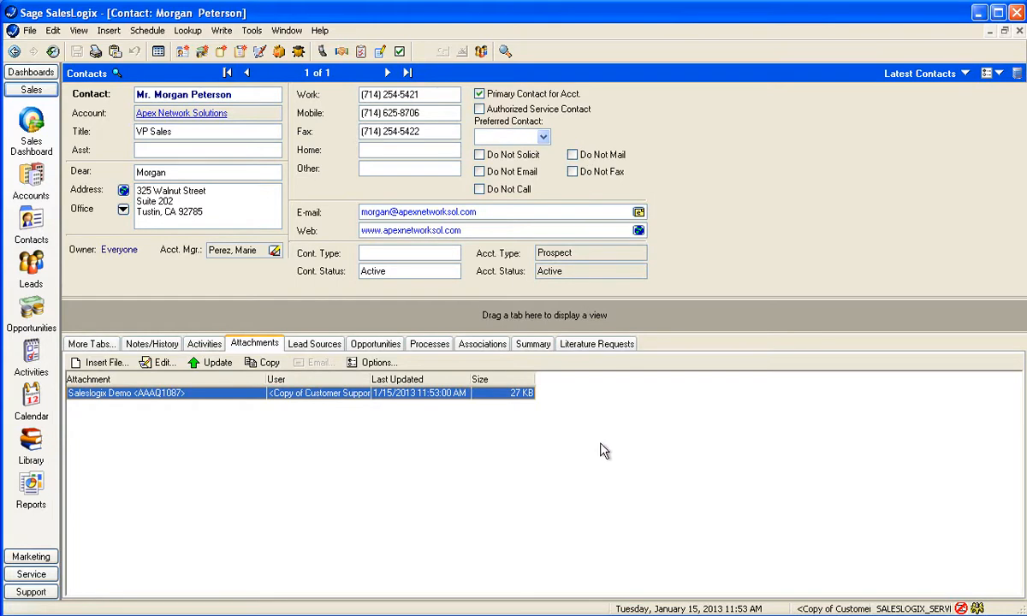
{"action": "double_click", "coordinate": [449, 400]}
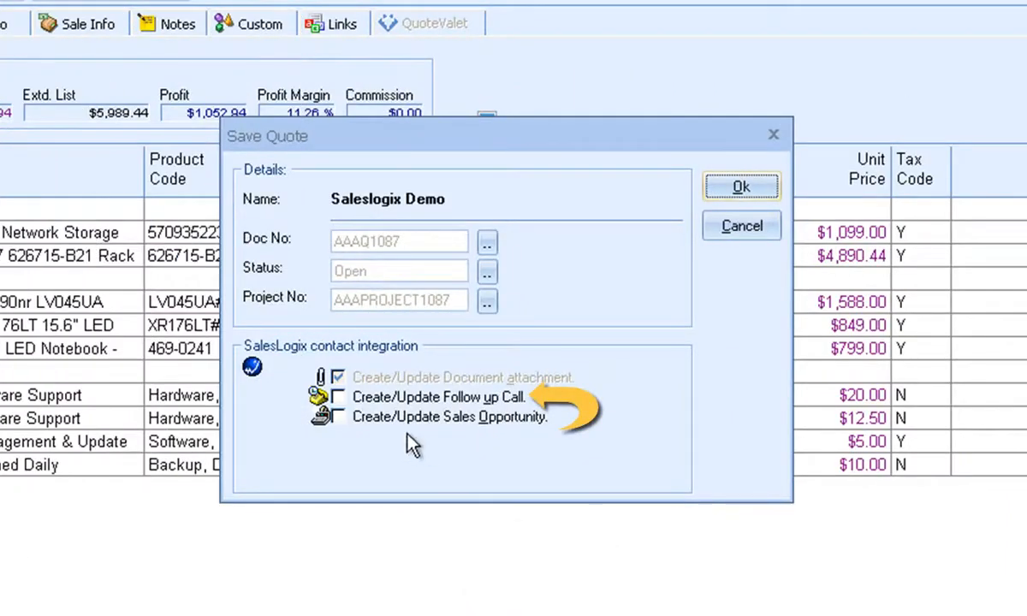
Save the QuoteWerks quote with a SalesLogix follow-up call enabled, and set the call's date to 1/18/2013
{"action": "left_click", "coordinate": [336, 397]}
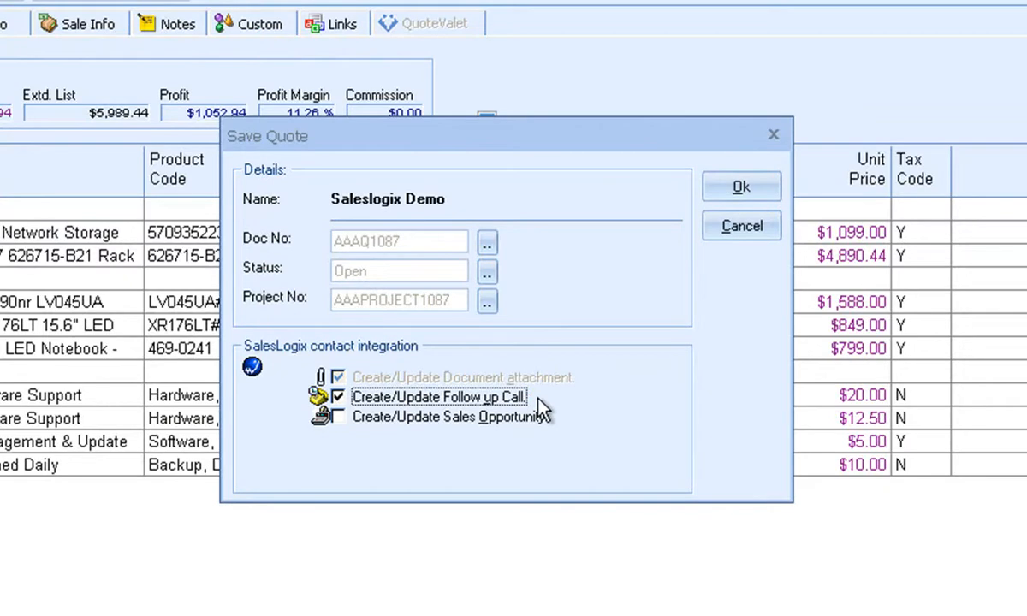
{"action": "left_click", "coordinate": [729, 191]}
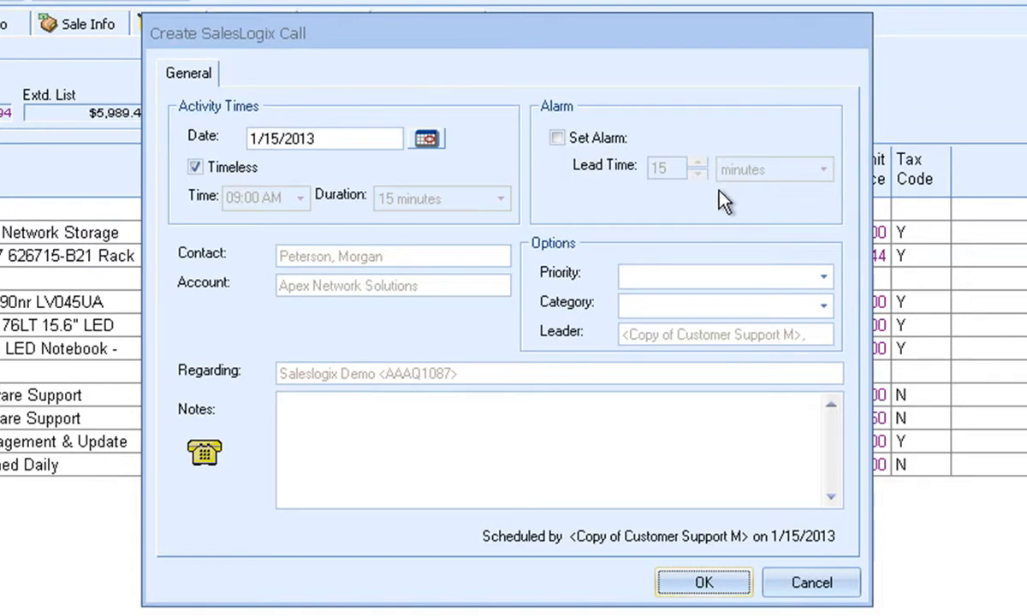
{"action": "left_click", "coordinate": [426, 139]}
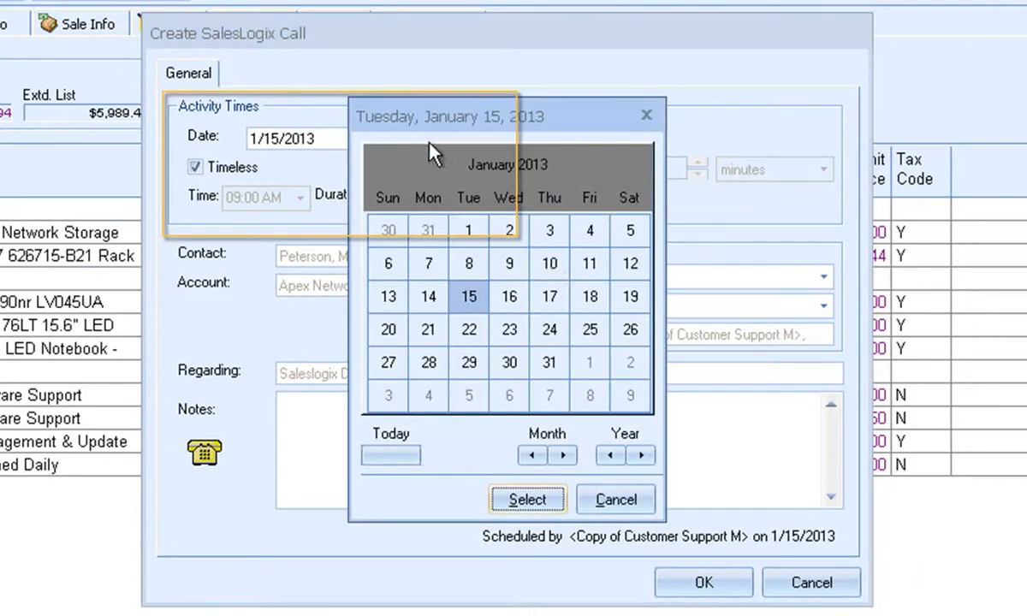
{"action": "left_click", "coordinate": [590, 297]}
{"action": "left_click", "coordinate": [528, 499]}
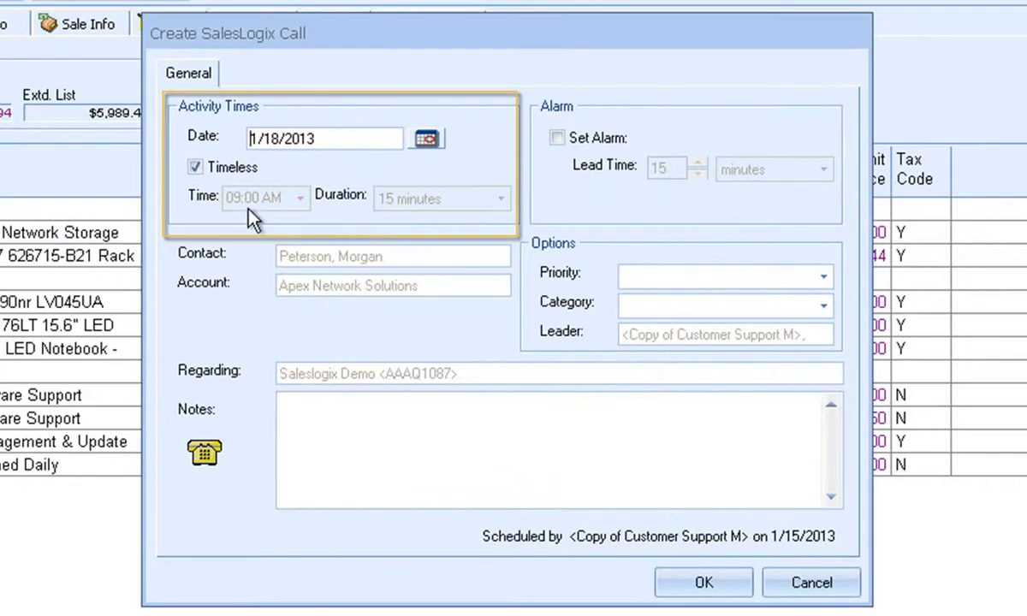
Make the call a timed activity lasting 20 minutes and turn on its alarm
{"action": "left_click", "coordinate": [196, 167]}
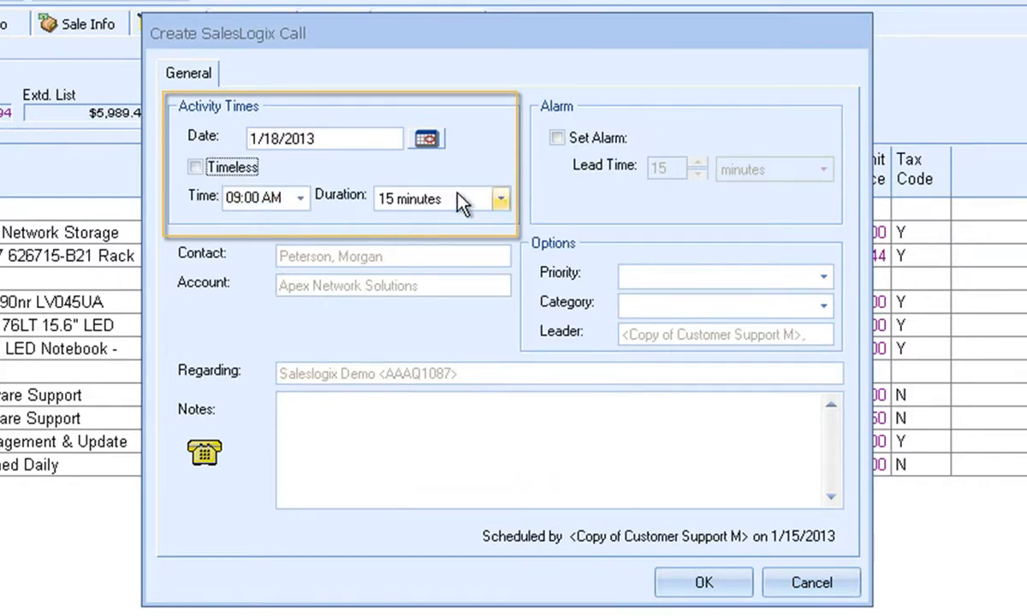
{"action": "left_click", "coordinate": [500, 198]}
{"action": "left_click", "coordinate": [477, 238]}
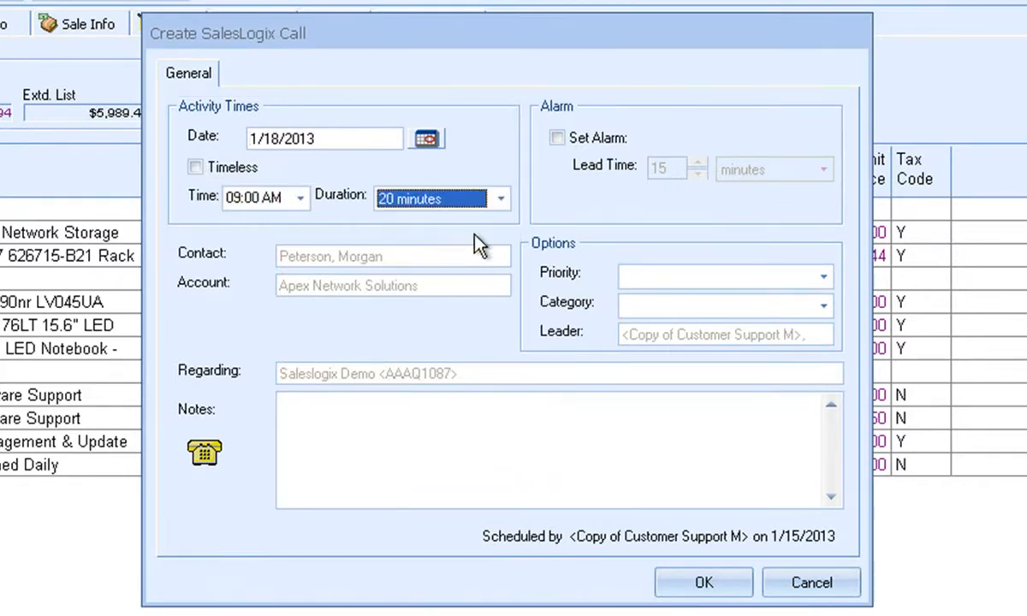
{"action": "left_click", "coordinate": [557, 138]}
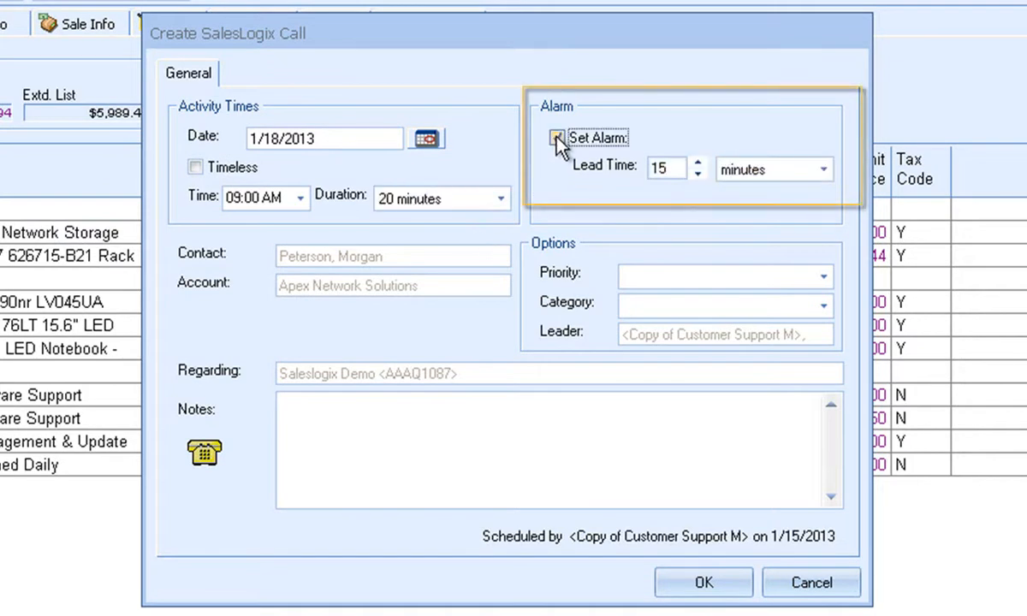
Look through the call's priority and category choices without picking any, and create the follow-up call with empty notes
{"action": "left_click", "coordinate": [823, 277]}
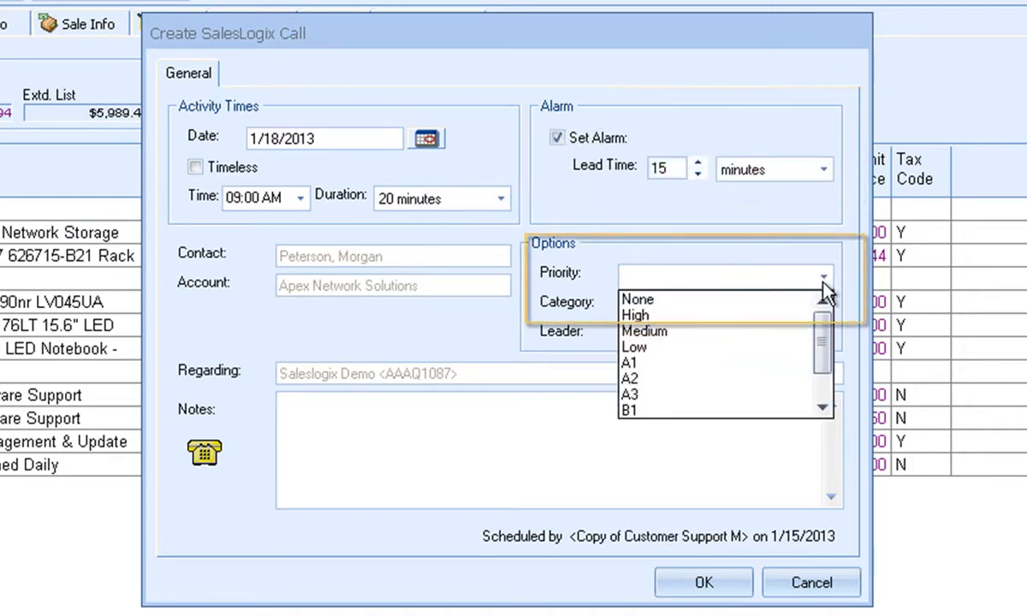
{"action": "left_click", "coordinate": [821, 285]}
{"action": "left_click", "coordinate": [824, 310]}
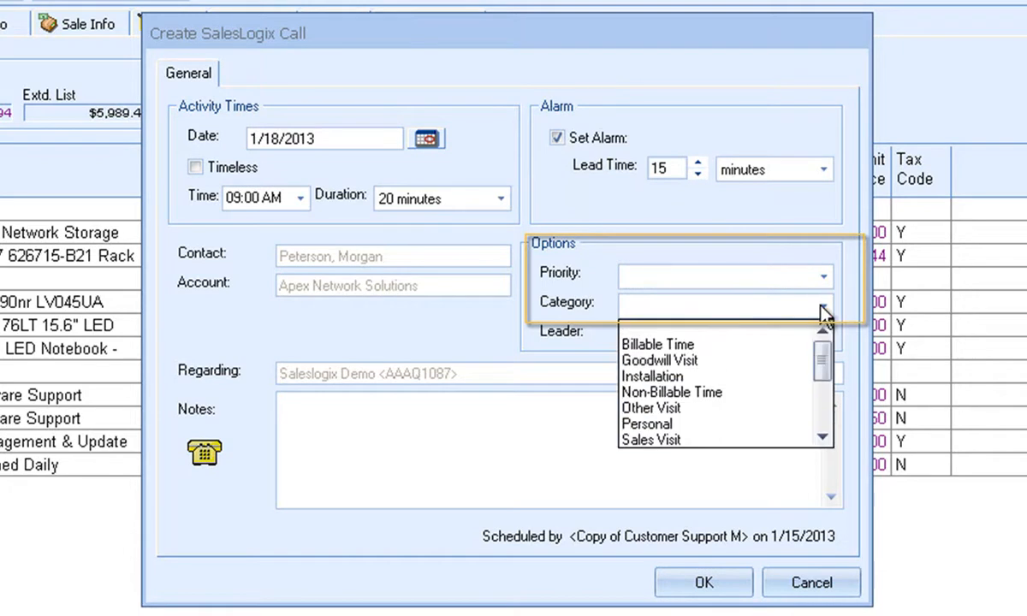
{"action": "left_click", "coordinate": [824, 311]}
{"action": "left_click", "coordinate": [757, 429]}
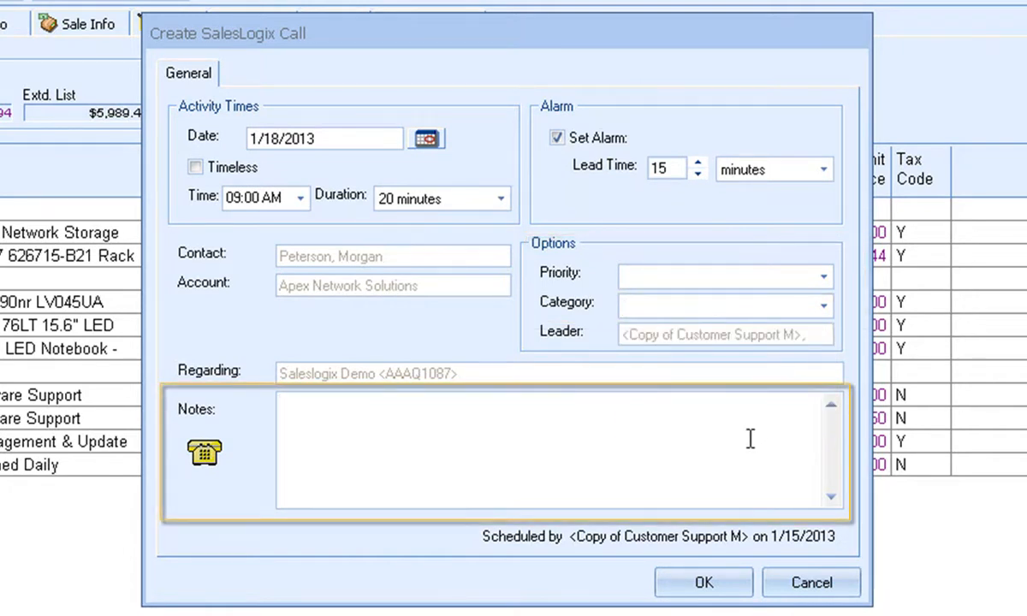
{"action": "left_click", "coordinate": [700, 585]}
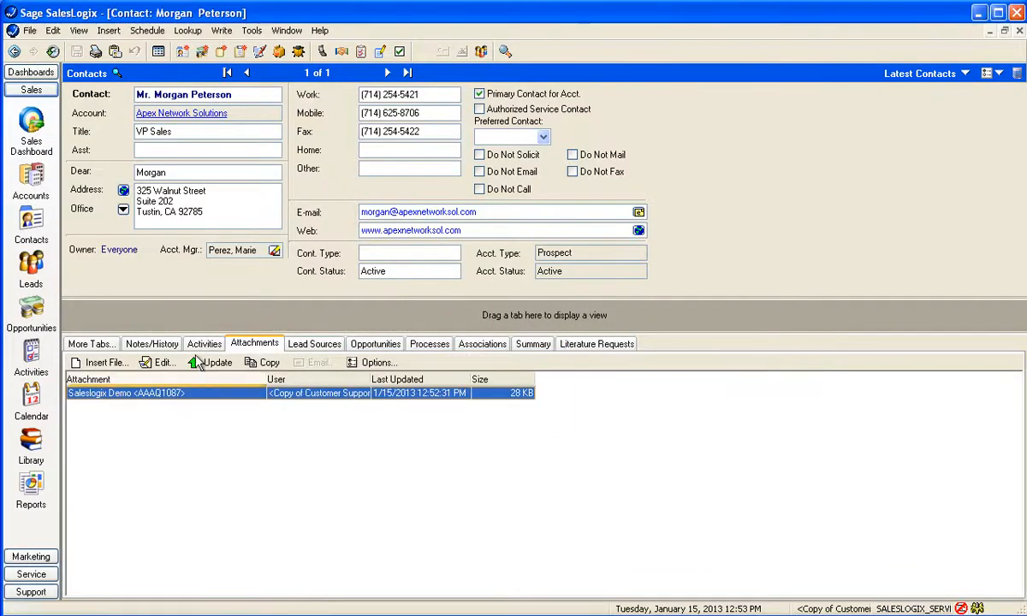
Open the scheduled follow-up call from the contact's activities in Sage SalesLogix
{"action": "left_click", "coordinate": [203, 344]}
{"action": "left_click", "coordinate": [202, 377]}
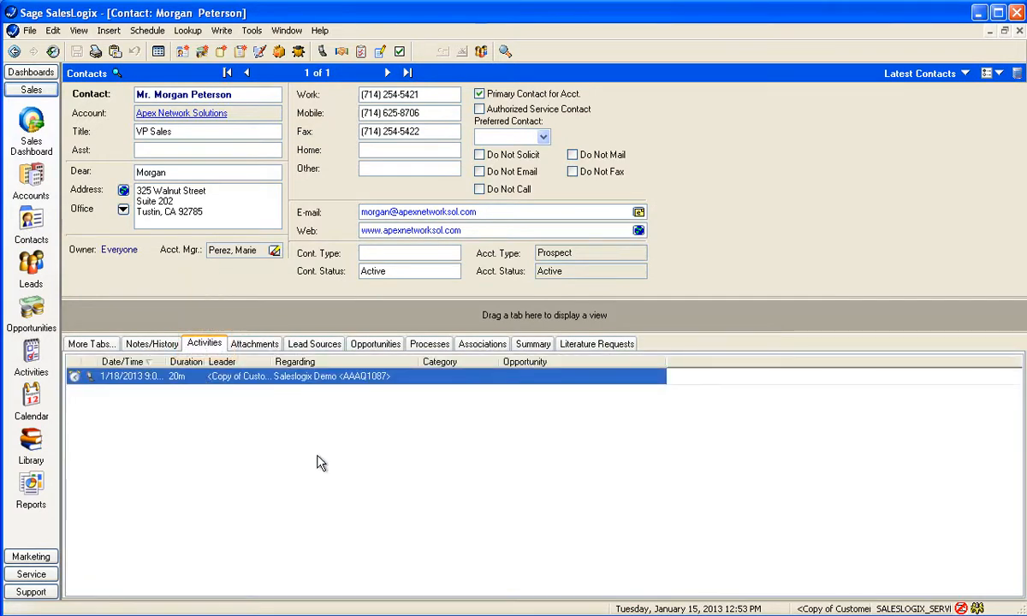
{"action": "double_click", "coordinate": [312, 380]}
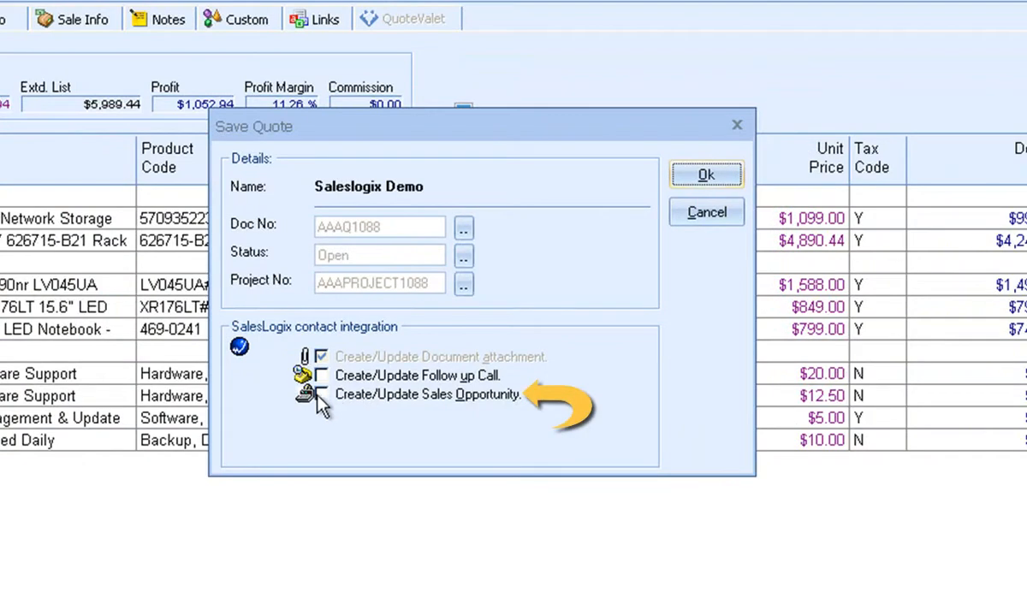
Save the quote with a SalesLogix sales opportunity enabled, and choose the account manager for the new opportunity
{"action": "left_click", "coordinate": [320, 395]}
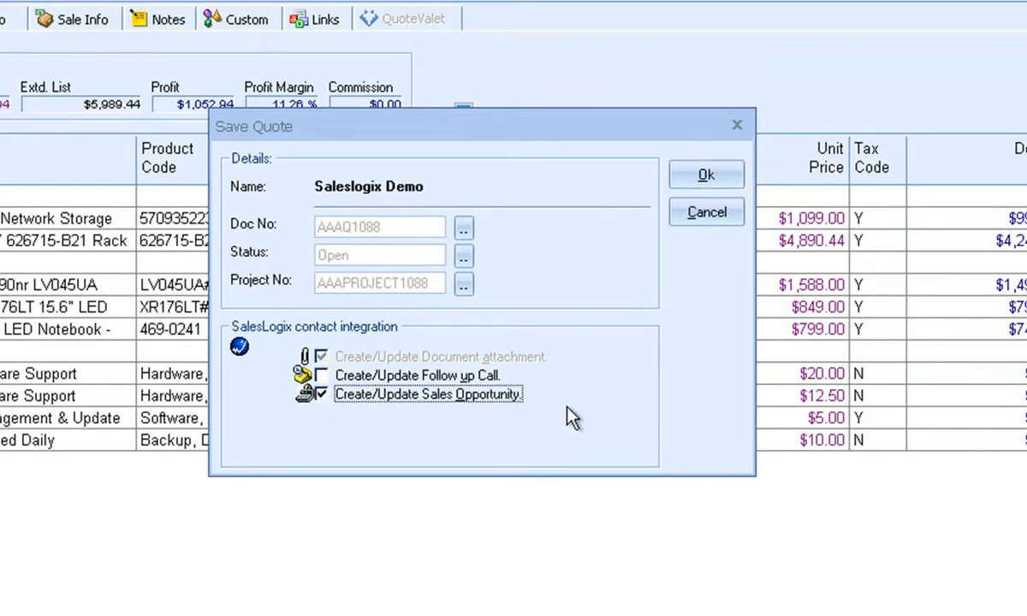
{"action": "left_click", "coordinate": [709, 176]}
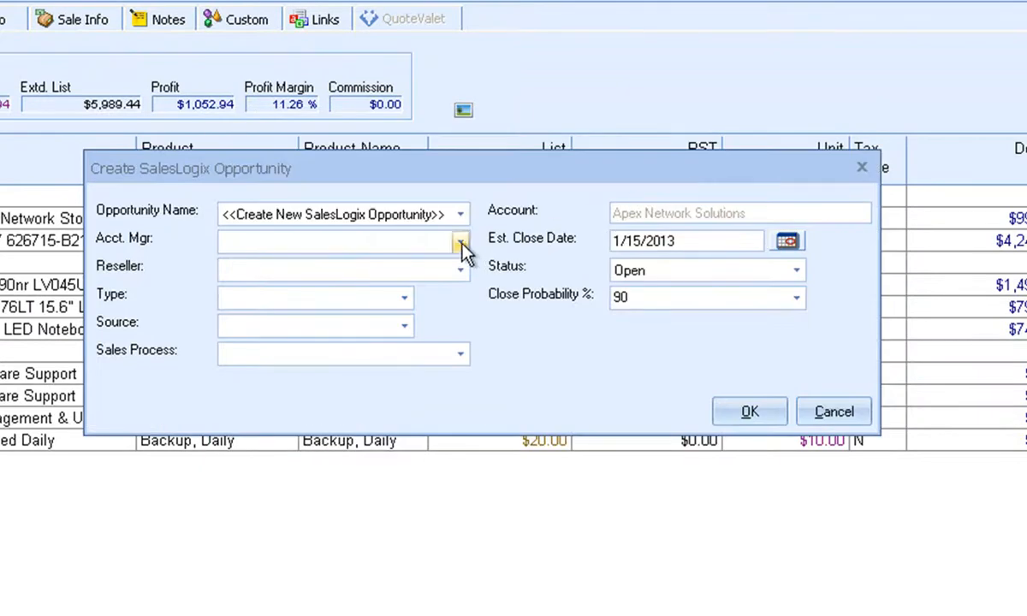
{"action": "left_click", "coordinate": [460, 242]}
{"action": "left_click", "coordinate": [432, 263]}
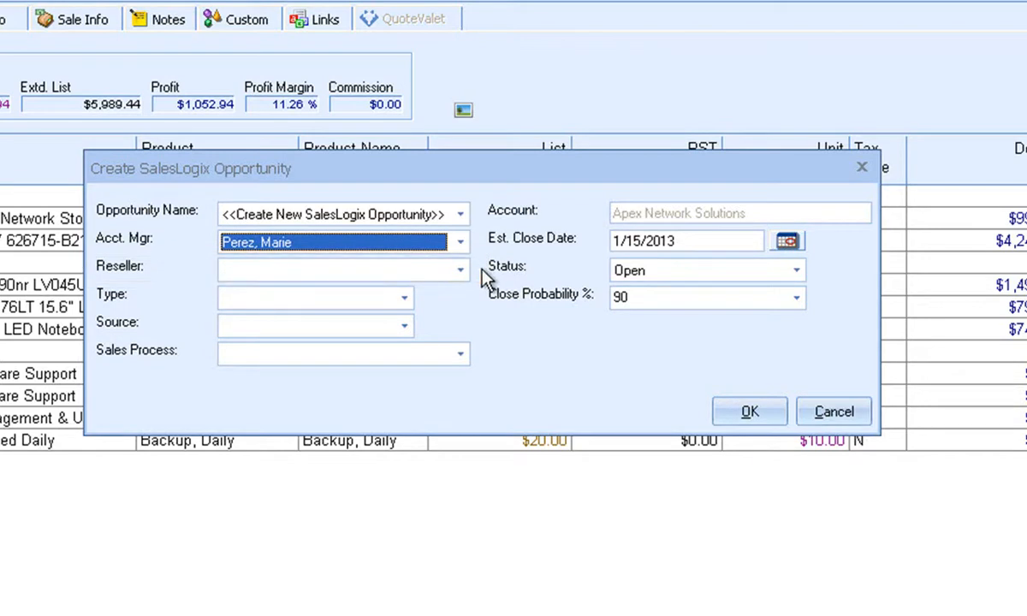
Set the opportunity's type to New and its source to Trade Show - General
{"action": "left_click", "coordinate": [404, 298]}
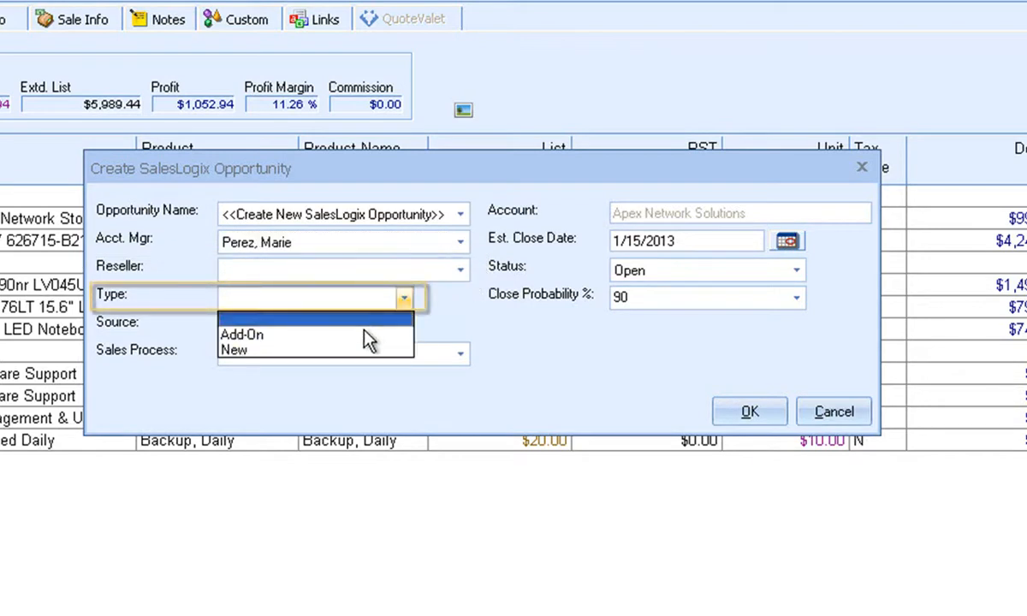
{"action": "left_click", "coordinate": [363, 351]}
{"action": "left_click", "coordinate": [403, 327]}
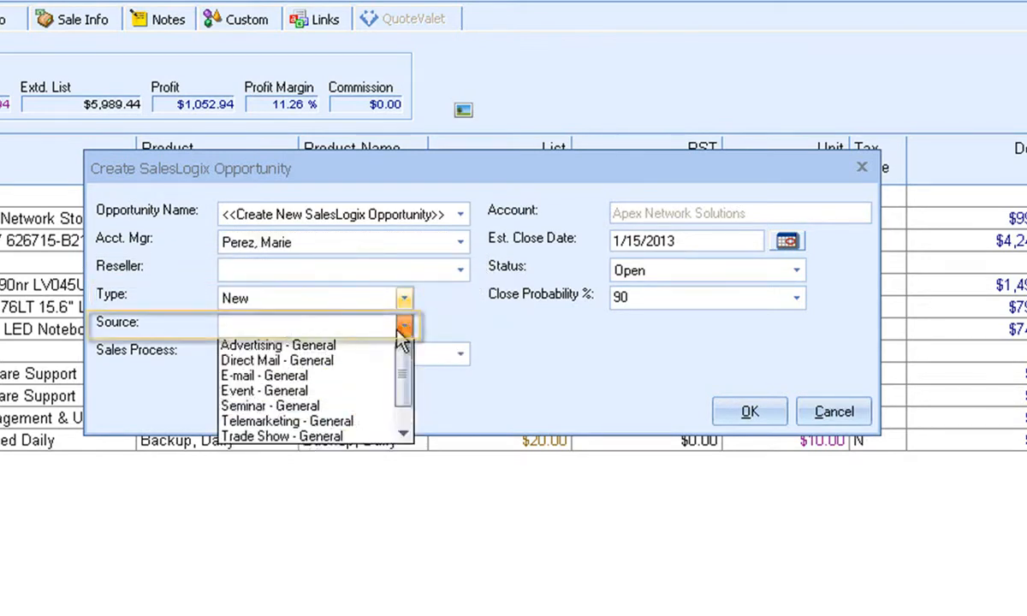
{"action": "left_click", "coordinate": [355, 454]}
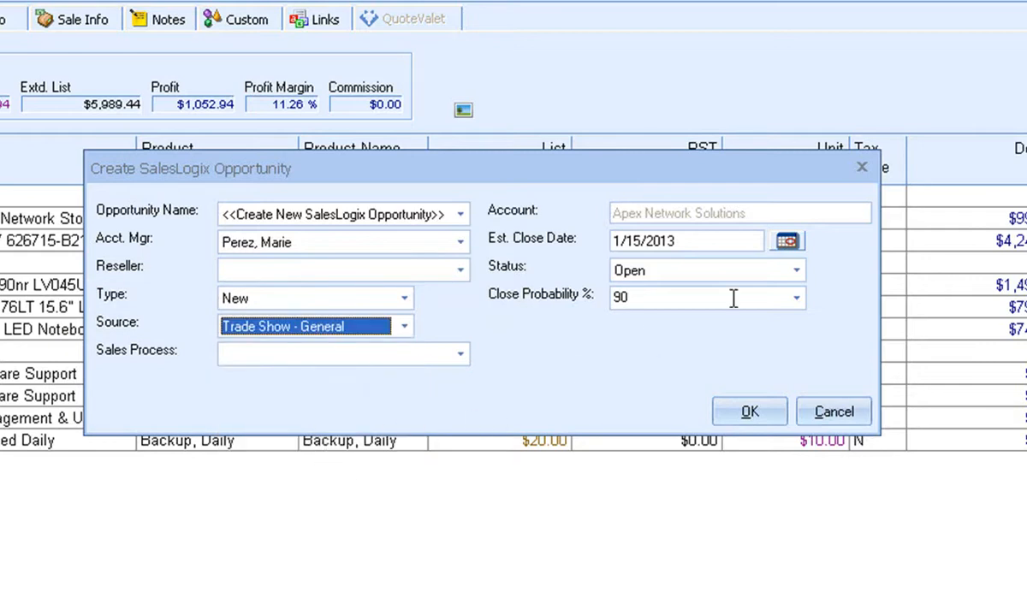
Create the opportunity with an estimated close date of 1/25/2013 and the Technology Upgrade sales process
{"action": "left_click", "coordinate": [787, 241]}
{"action": "left_click", "coordinate": [561, 314]}
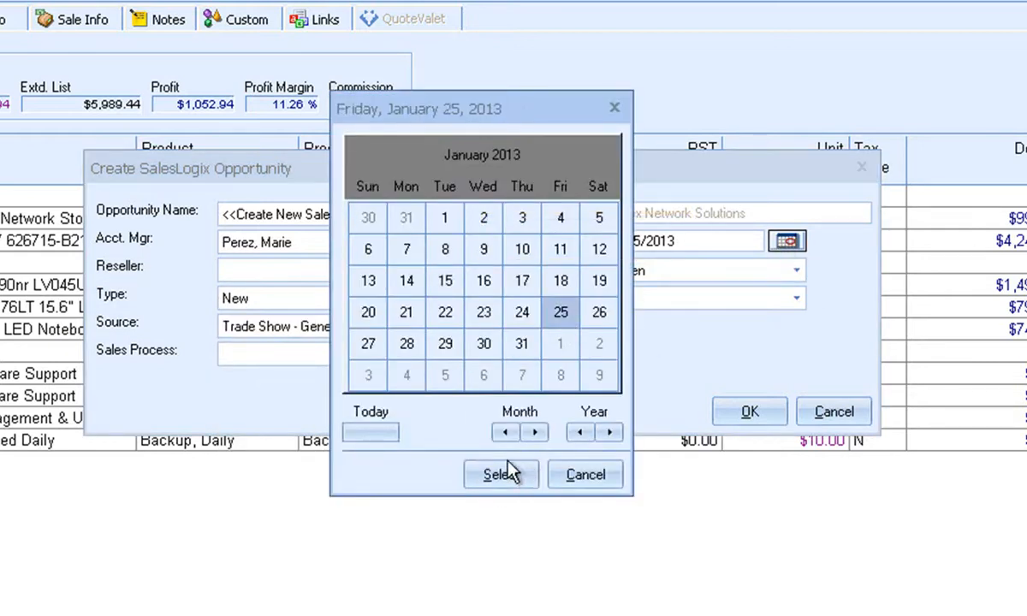
{"action": "left_click", "coordinate": [496, 471]}
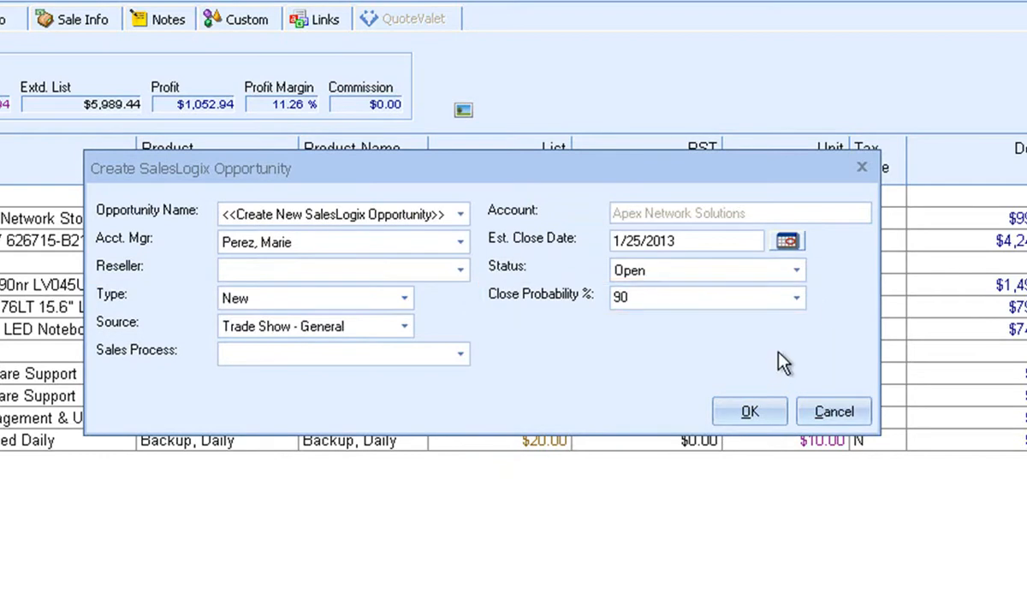
{"action": "left_click", "coordinate": [460, 354]}
{"action": "left_click", "coordinate": [426, 391]}
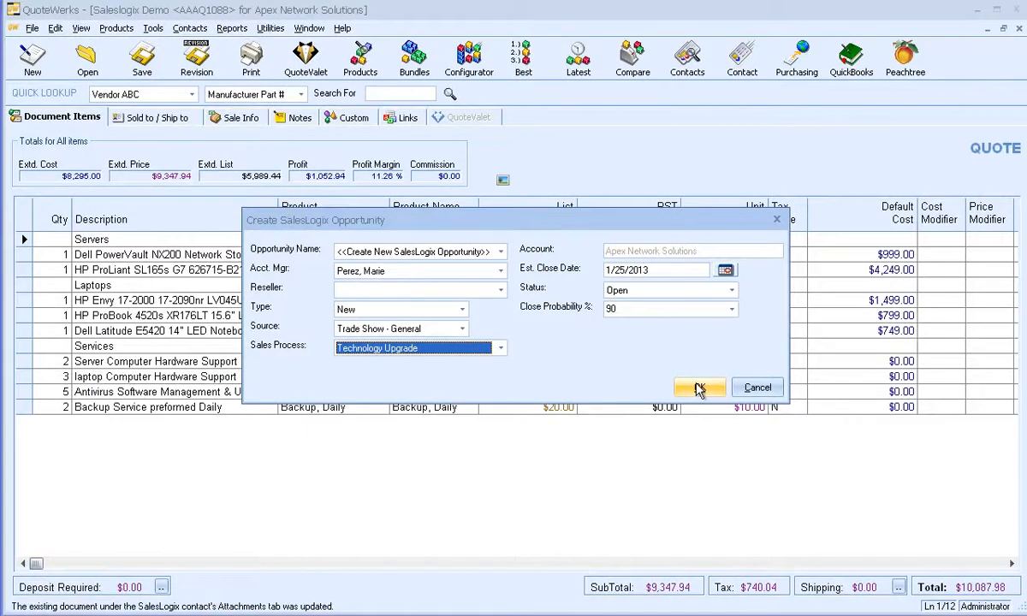
{"action": "left_click", "coordinate": [699, 390]}
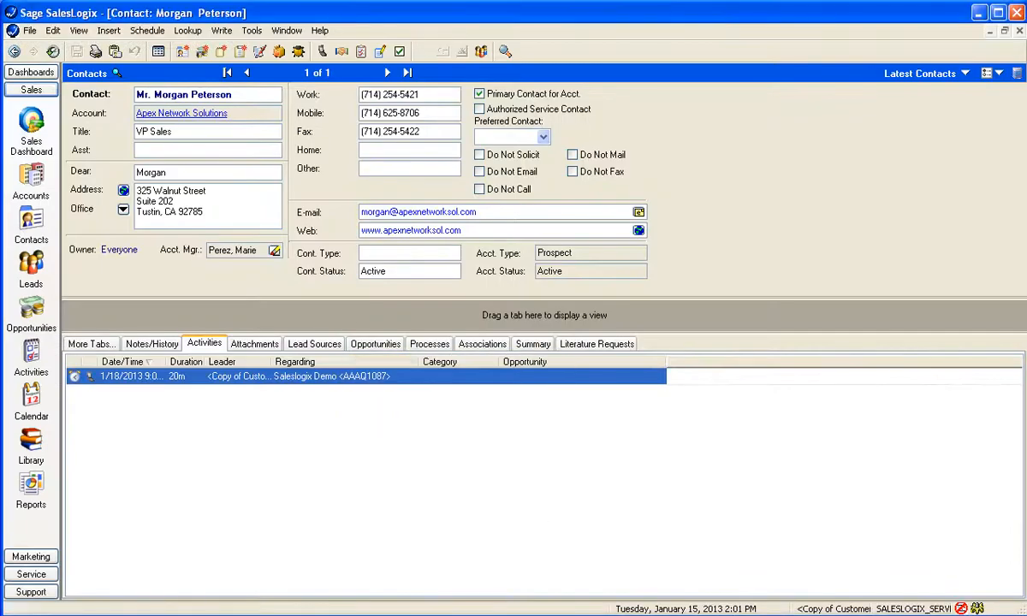
Open the quote's opportunity from the contact in Sage SalesLogix and mark both Prospect stage steps, verifying account and contact information, as complete
{"action": "left_click", "coordinate": [379, 344]}
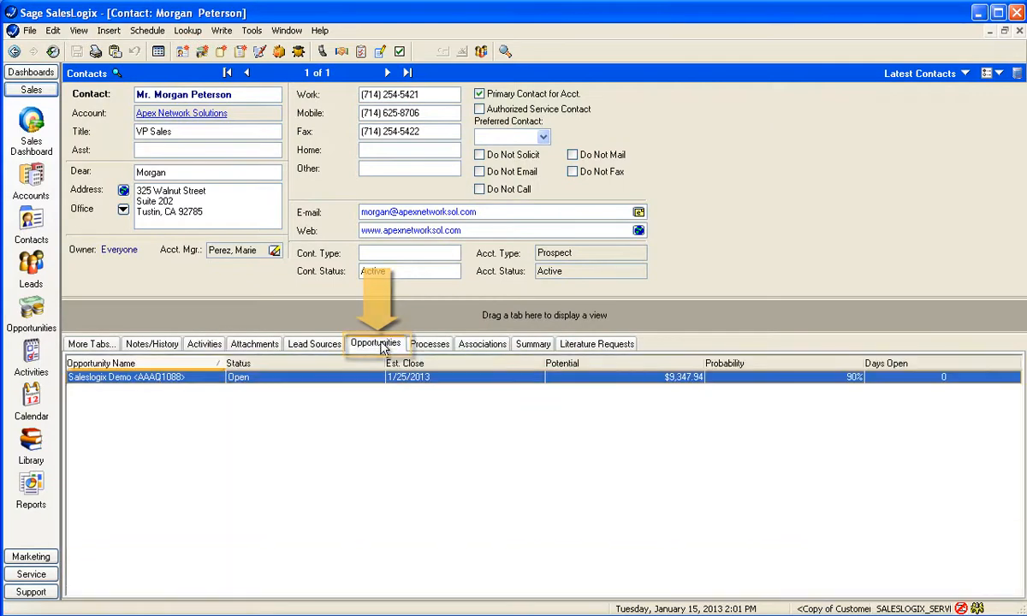
{"action": "double_click", "coordinate": [350, 378]}
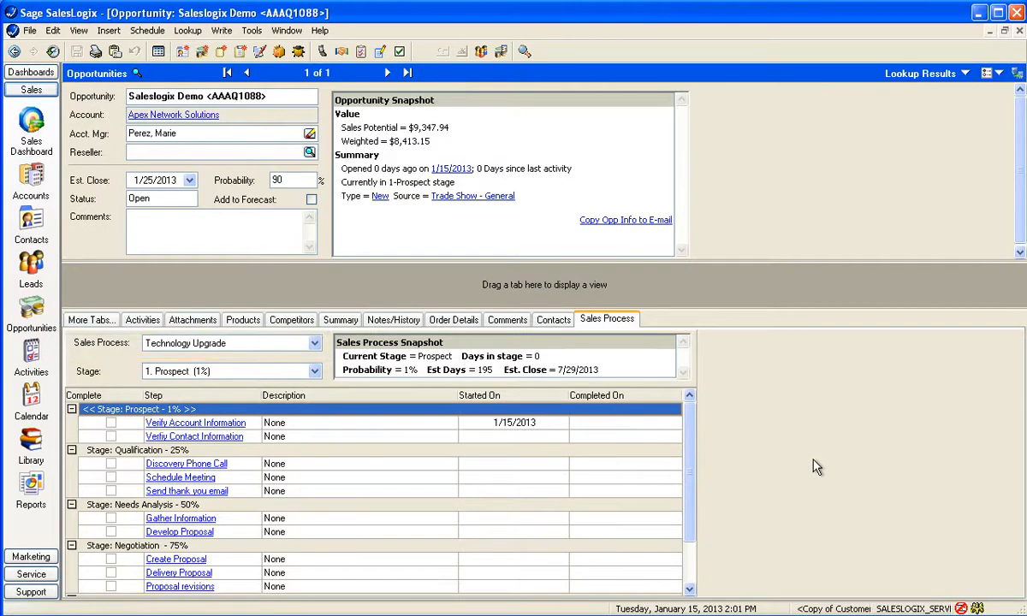
{"action": "left_click", "coordinate": [110, 423]}
{"action": "left_click", "coordinate": [110, 437]}
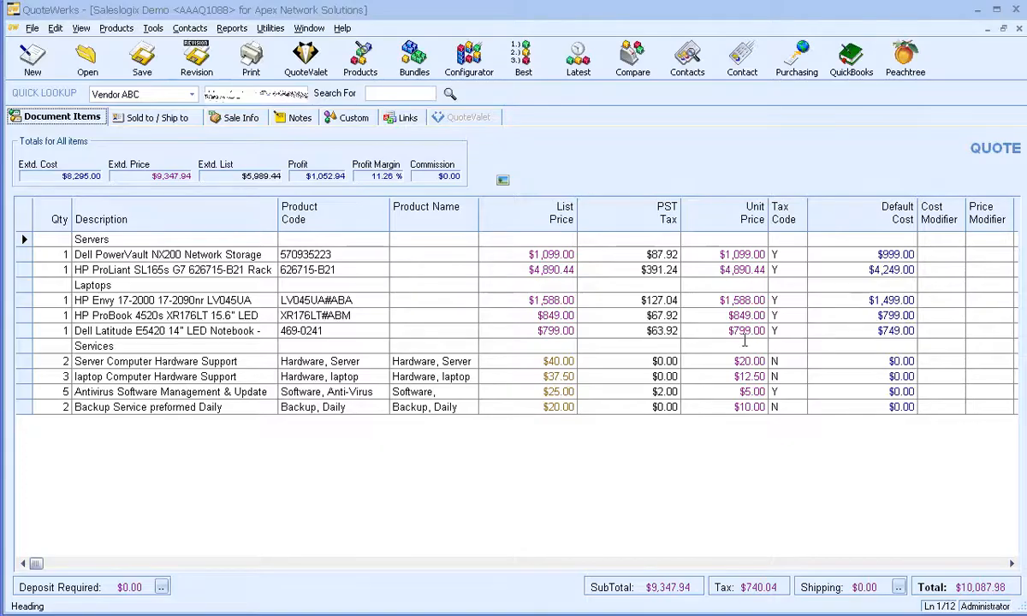
In the QuoteWerks quote, set the unit price of the Dell Latitude E5420 notebook to $800
{"action": "left_click", "coordinate": [716, 330]}
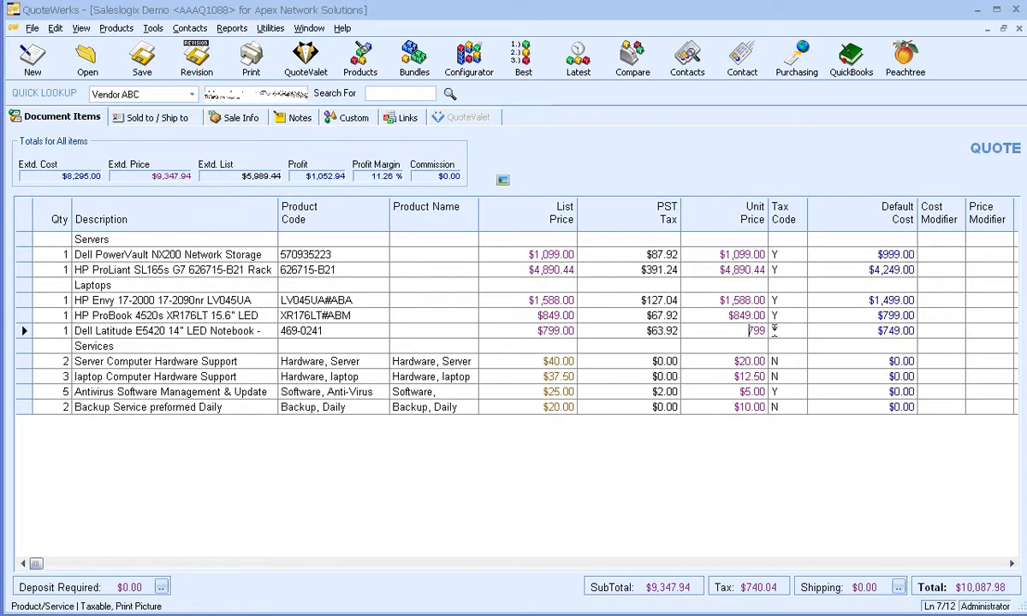
{"action": "double_click", "coordinate": [758, 330]}
{"action": "type", "text": "800"}
{"action": "left_click", "coordinate": [780, 317]}
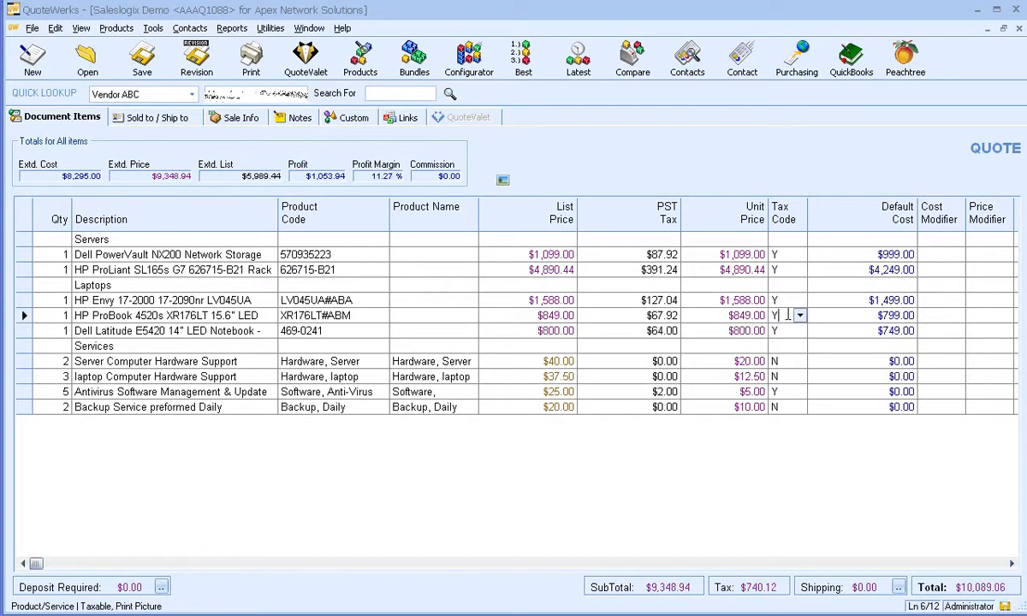
Save the quote with its opportunity update, completing the Discovery Phone Call, Schedule Meeting and Send thank you email steps
{"action": "left_click", "coordinate": [142, 60]}
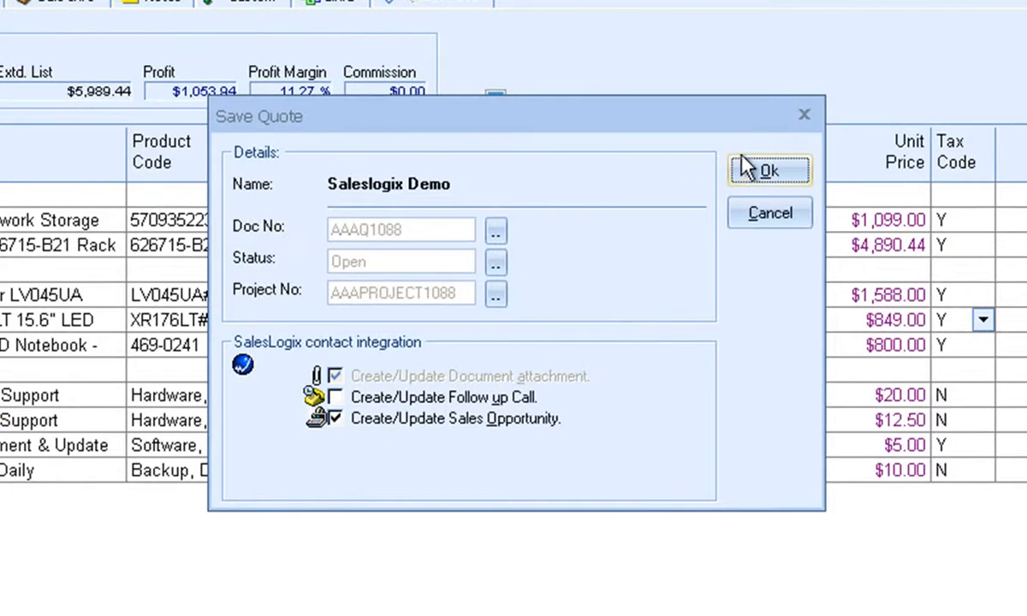
{"action": "left_click", "coordinate": [750, 169]}
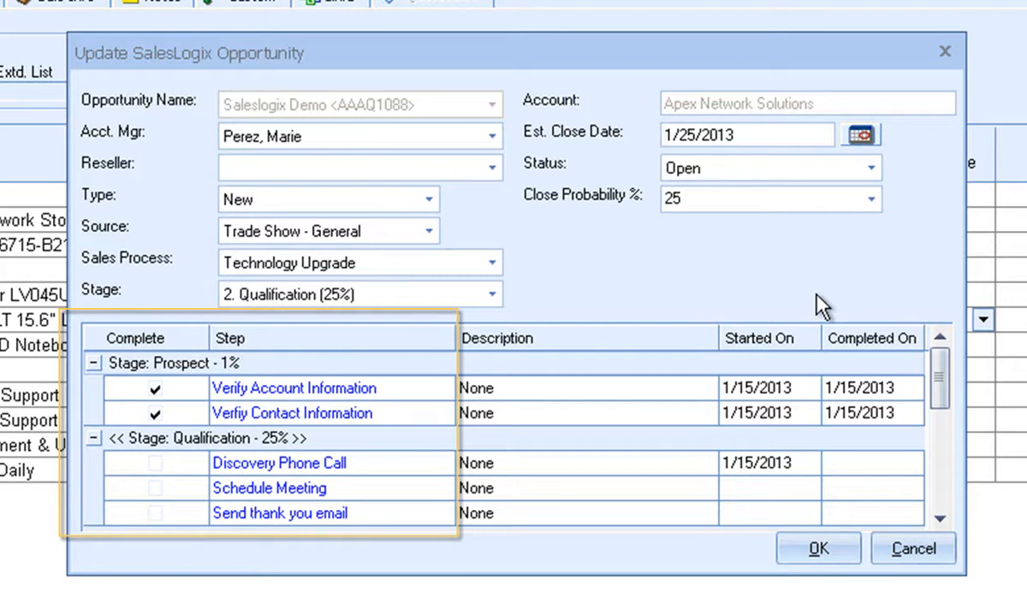
{"action": "left_click", "coordinate": [155, 463]}
{"action": "left_click", "coordinate": [155, 488]}
{"action": "left_click", "coordinate": [155, 512]}
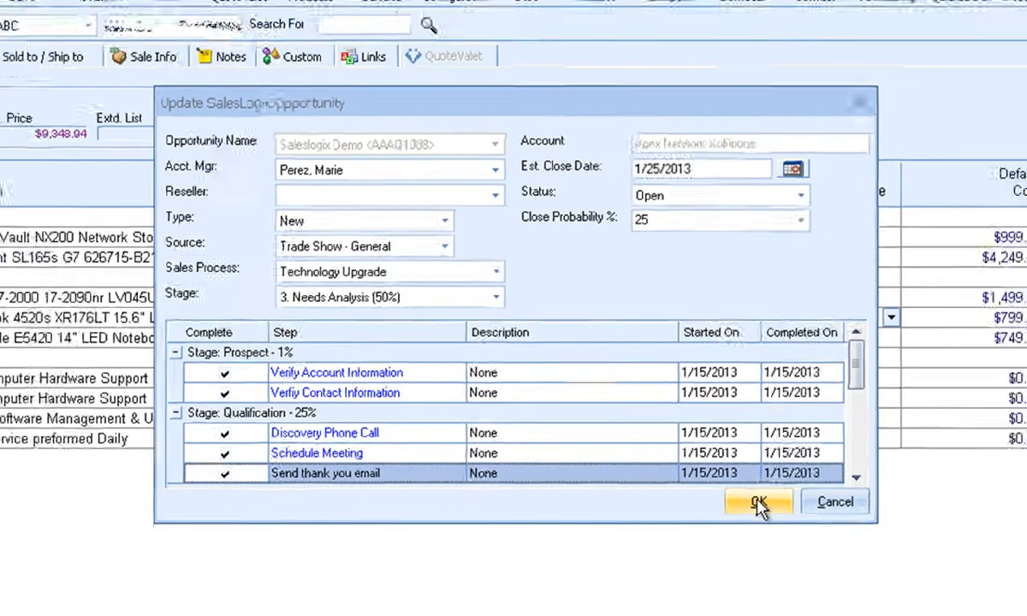
{"action": "left_click", "coordinate": [817, 548]}
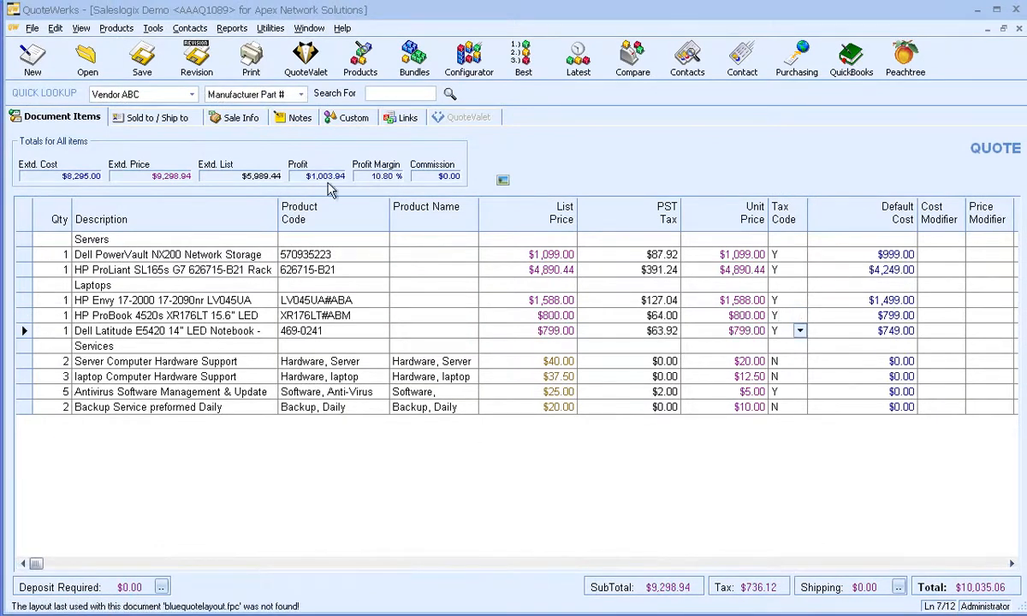
Review the quote's print and delivery options: cover page, literature, spec sheets, links and the available layouts, including the Word ones
{"action": "left_click", "coordinate": [250, 62]}
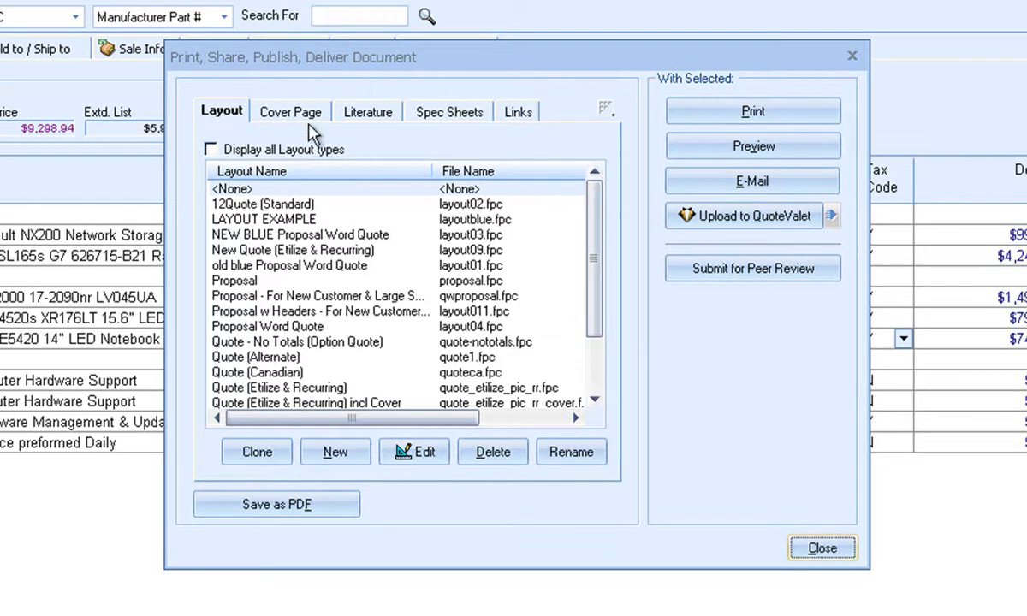
{"action": "left_click", "coordinate": [303, 121]}
{"action": "left_click", "coordinate": [366, 122]}
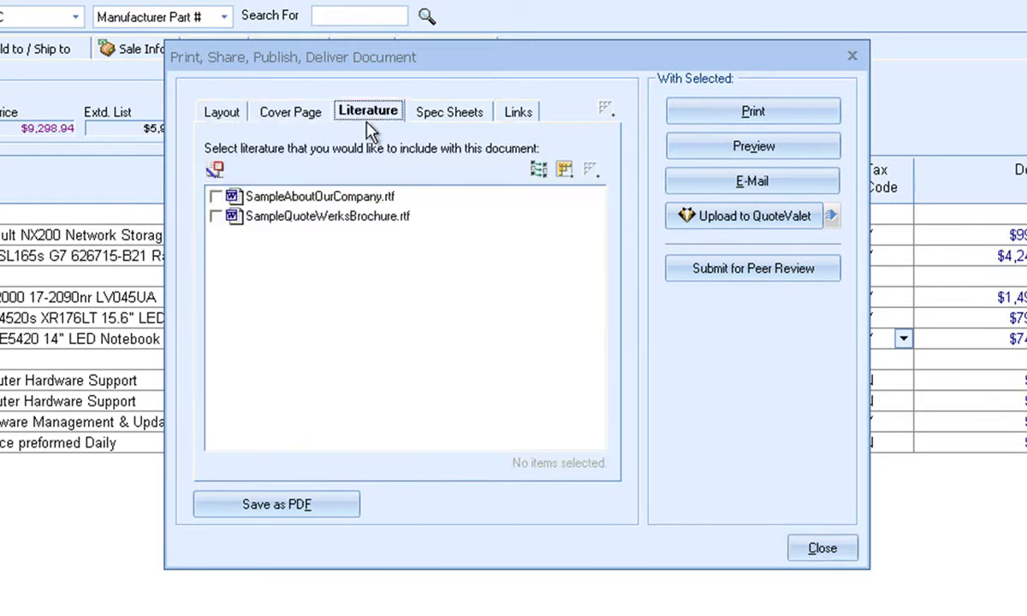
{"action": "left_click", "coordinate": [435, 115]}
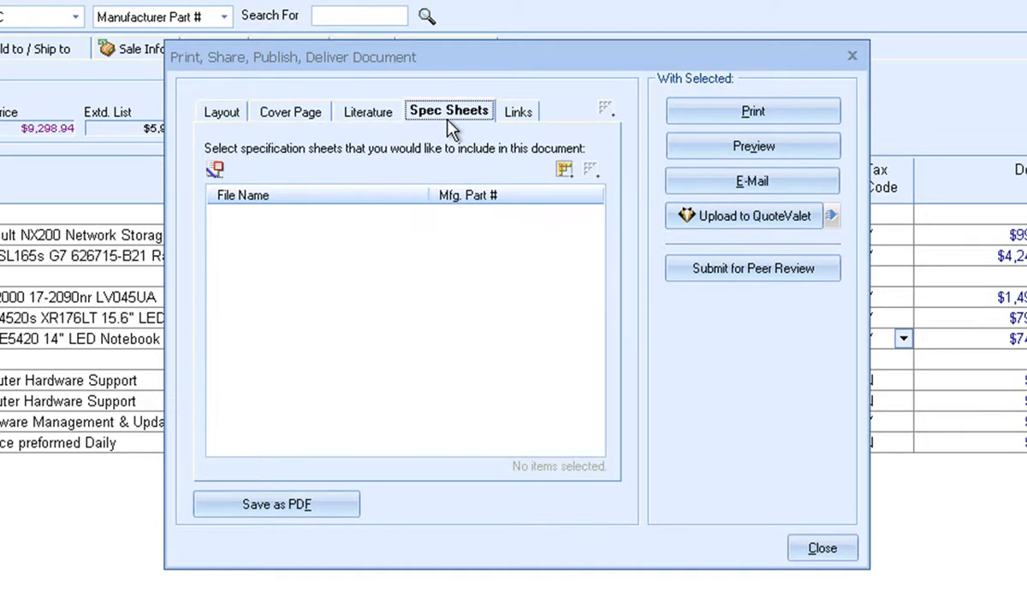
{"action": "left_click", "coordinate": [516, 120]}
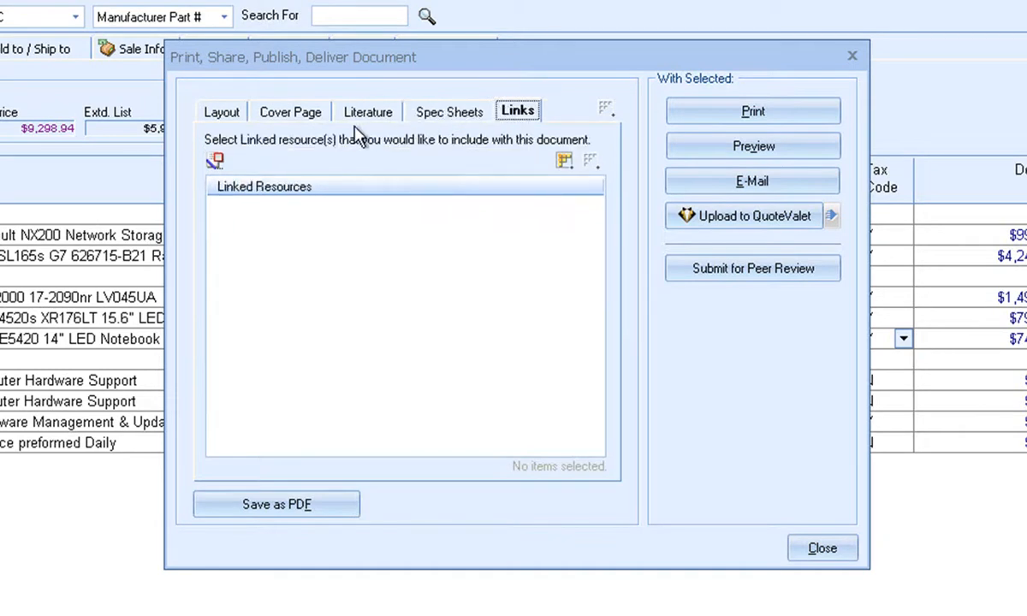
{"action": "left_click", "coordinate": [215, 116]}
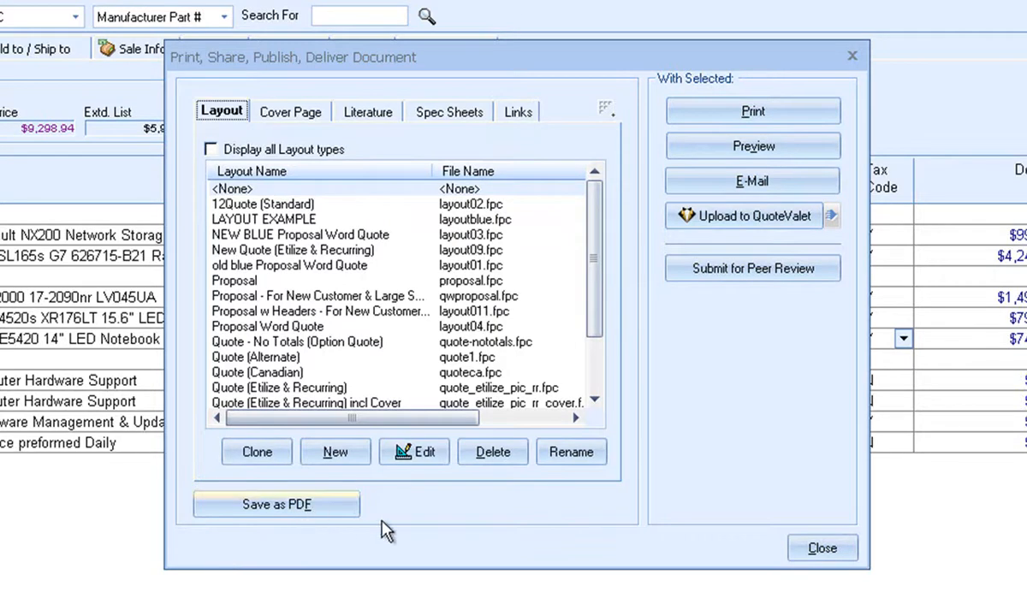
{"action": "left_click_drag", "start_coordinate": [596, 324], "coordinate": [590, 383]}
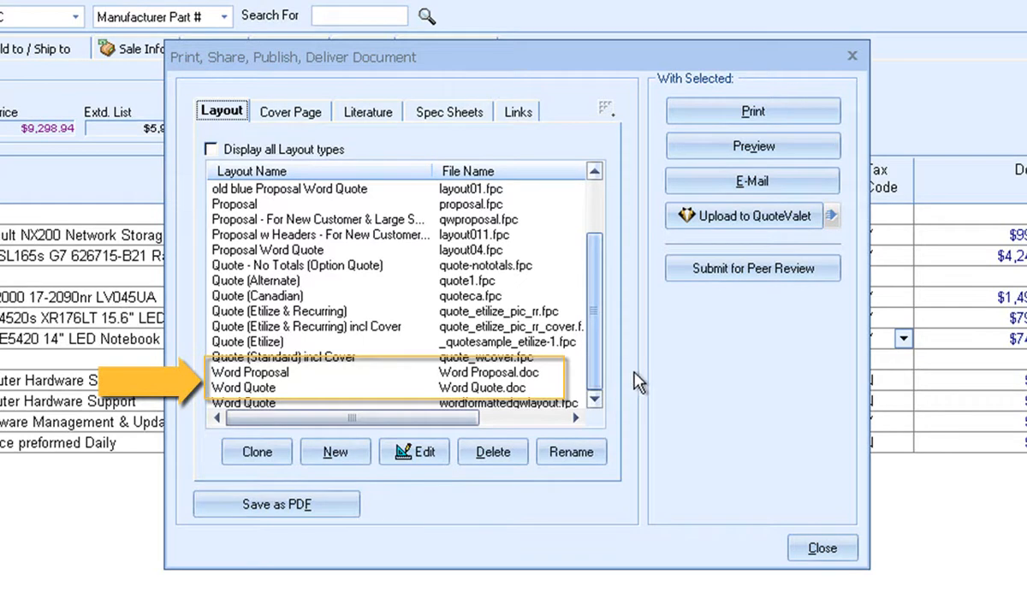
{"action": "left_click_drag", "start_coordinate": [599, 383], "coordinate": [601, 303]}
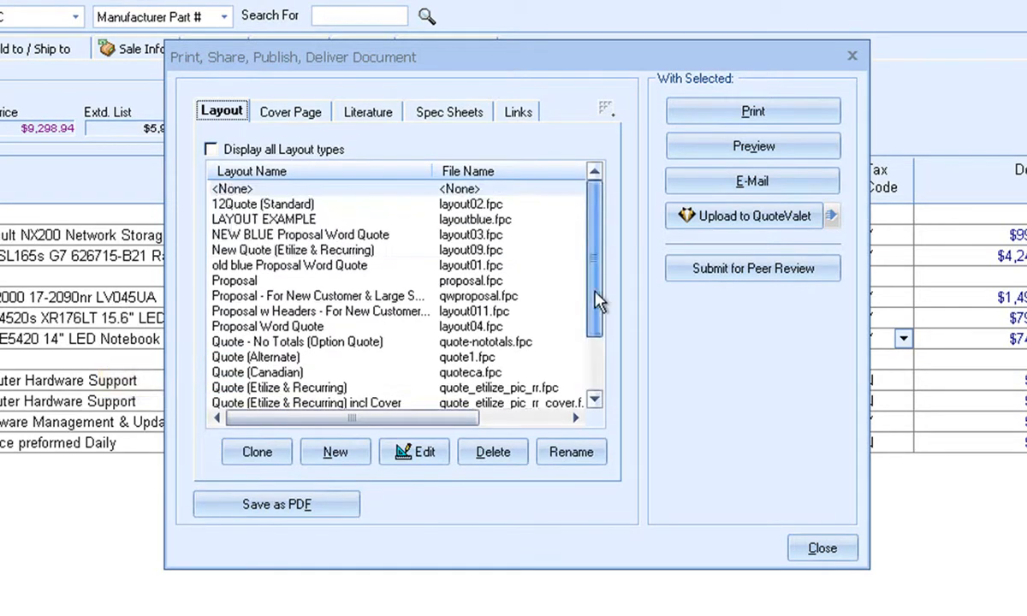
Open the LAYOUT EXAMPLE print layout for editing, and reposition and enlarge the Layout Designer window
{"action": "left_click", "coordinate": [297, 219]}
{"action": "left_click", "coordinate": [425, 453]}
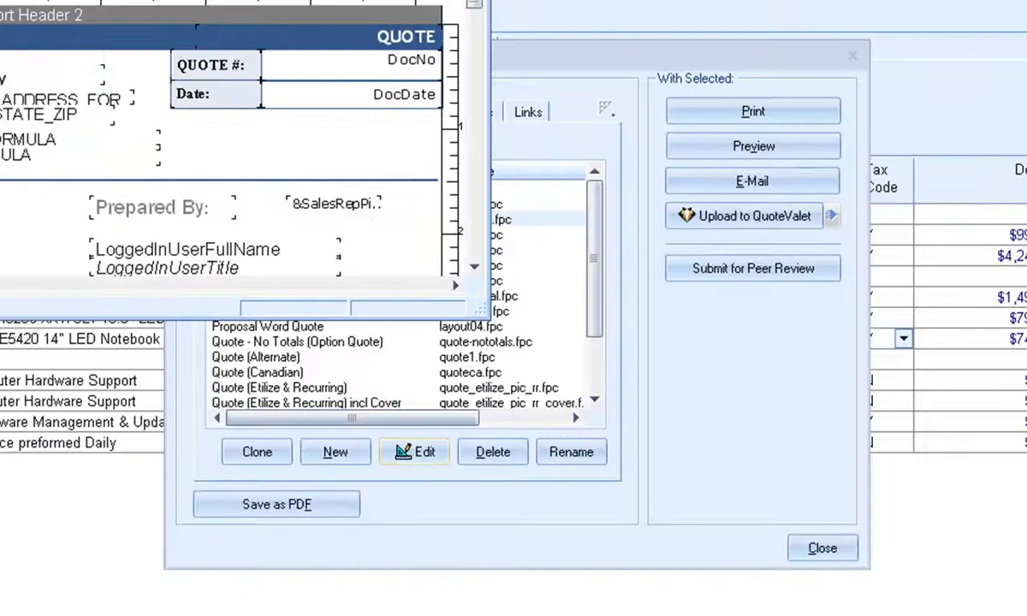
{"action": "left_click_drag", "start_coordinate": [30, 1], "coordinate": [465, 95]}
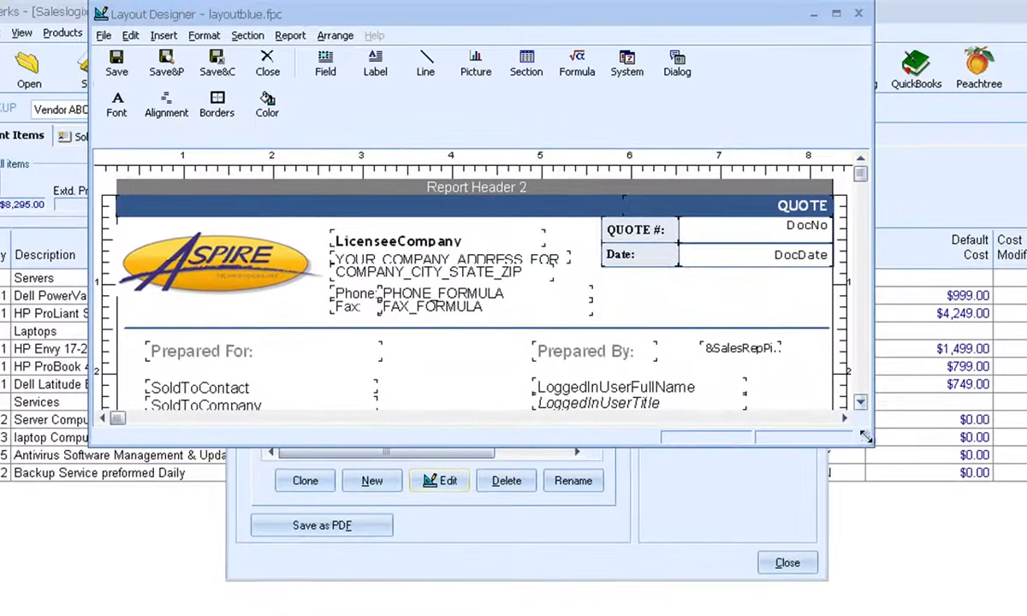
{"action": "left_click_drag", "start_coordinate": [866, 437], "coordinate": [961, 615]}
Insert the ContactMgr field account->industry beneath the Saleslogix Industry Field label, and save and close the layout
{"action": "scroll", "coordinate": [726, 556], "scroll_direction": "down", "scroll_amount": 3}
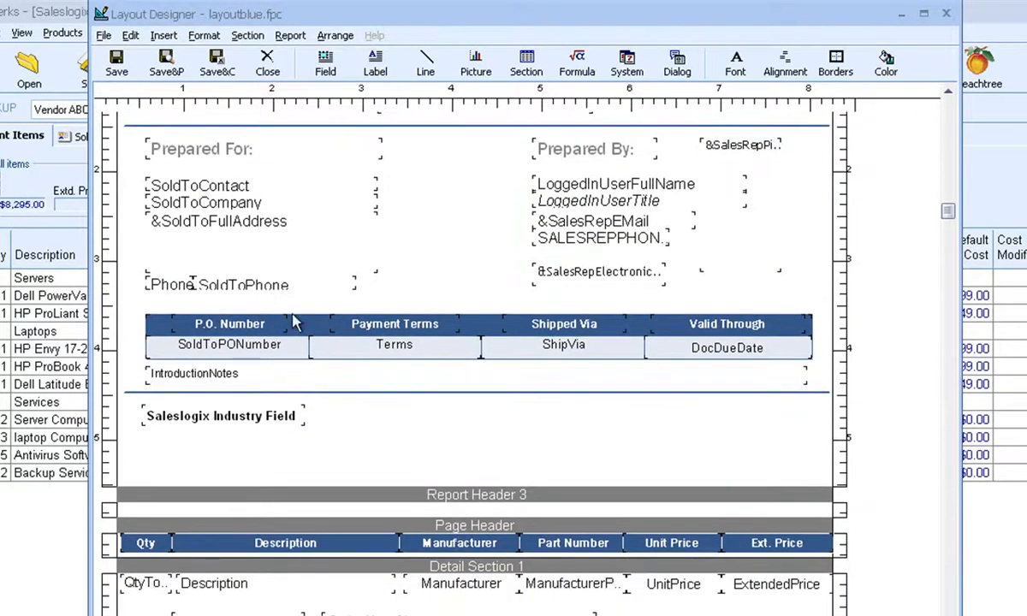
{"action": "left_click", "coordinate": [163, 35]}
{"action": "left_click", "coordinate": [255, 61]}
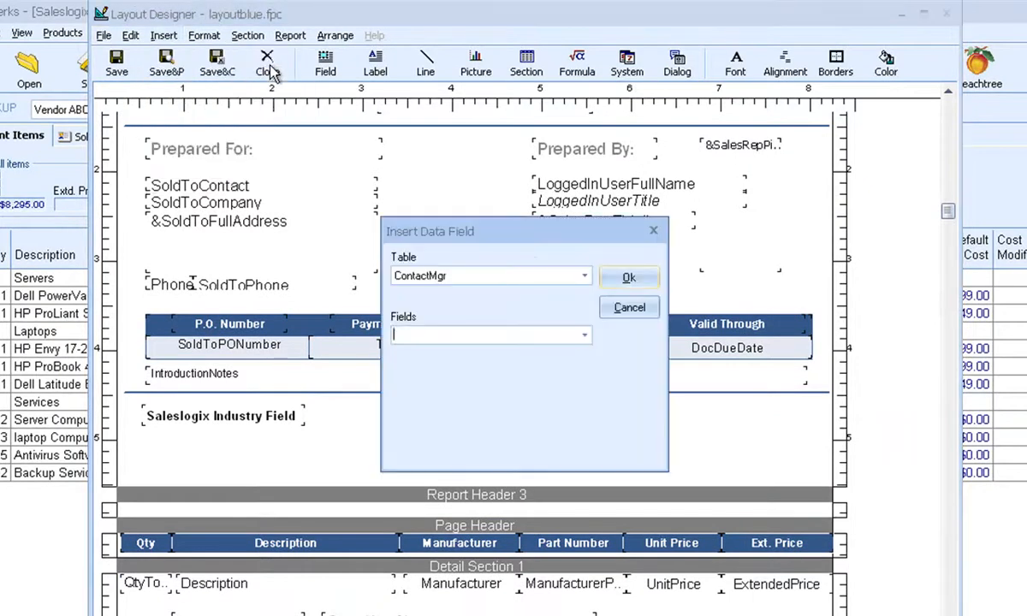
{"action": "left_click", "coordinate": [585, 276]}
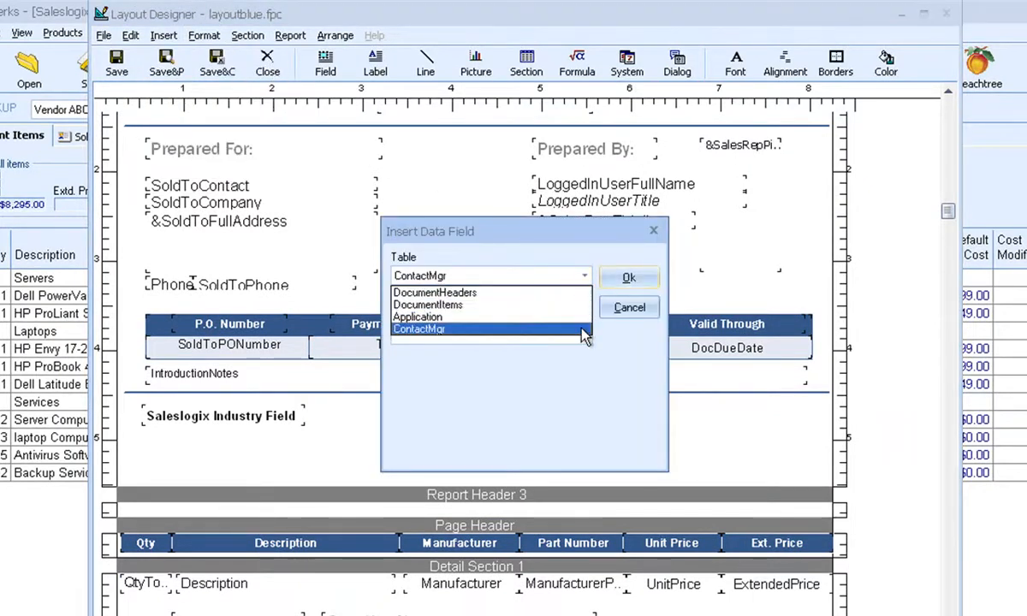
{"action": "left_click", "coordinate": [582, 329]}
{"action": "left_click", "coordinate": [585, 335]}
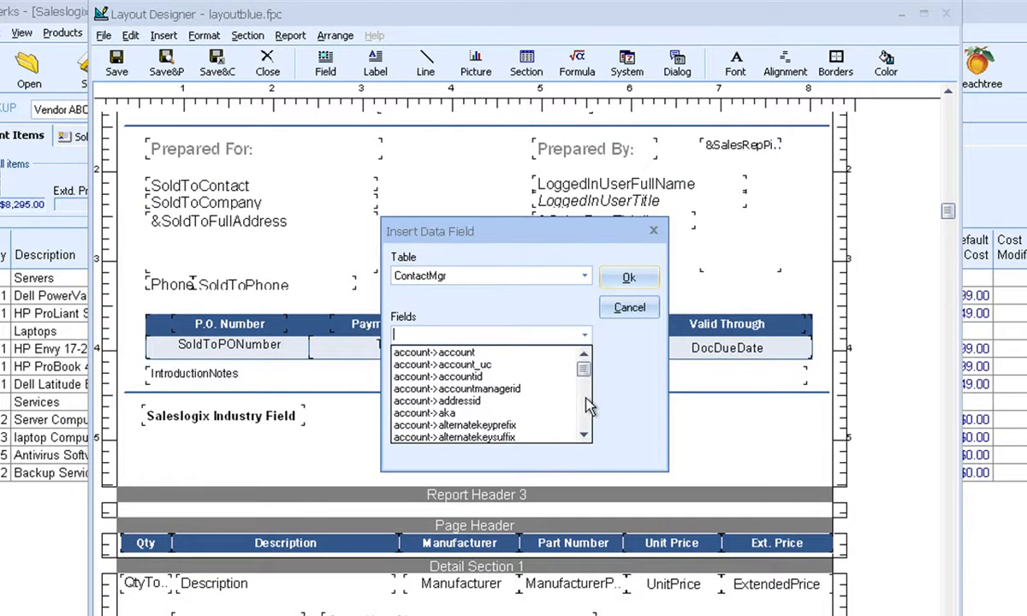
{"action": "scroll", "coordinate": [588, 407], "scroll_direction": "down", "scroll_amount": 5}
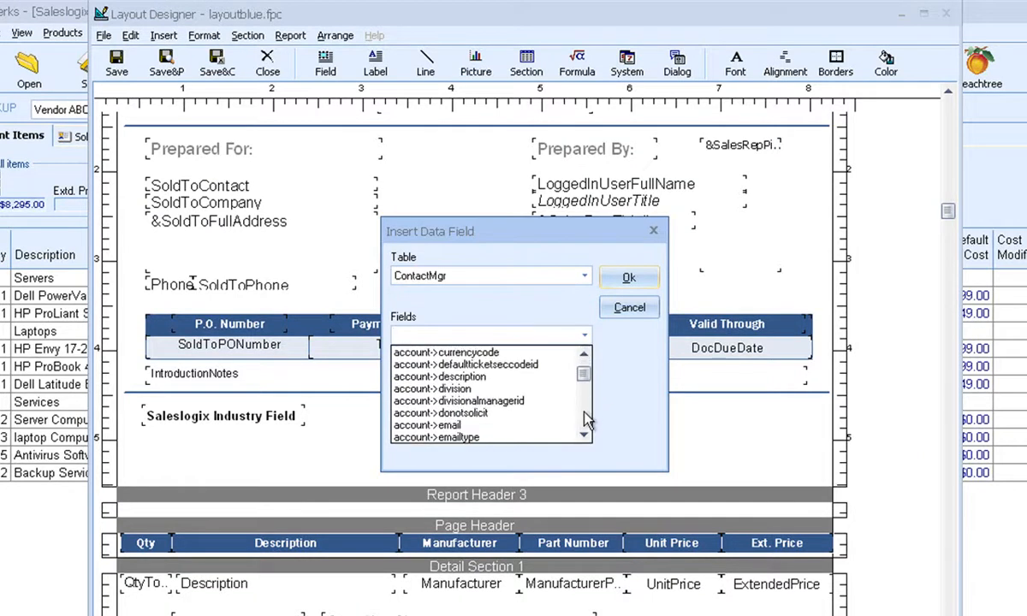
{"action": "scroll", "coordinate": [587, 417], "scroll_direction": "down", "scroll_amount": 2}
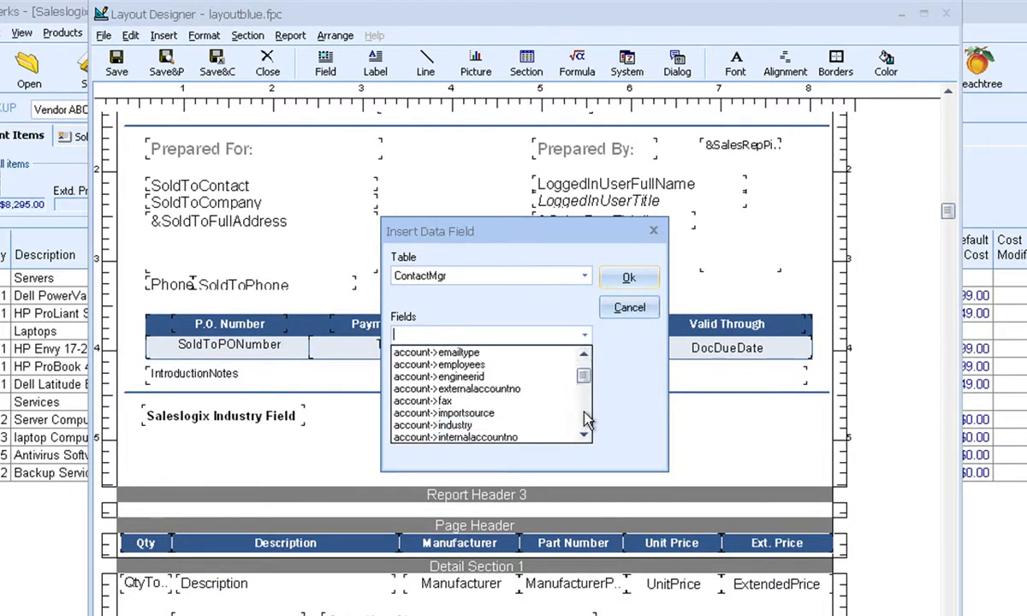
{"action": "left_click", "coordinate": [550, 425]}
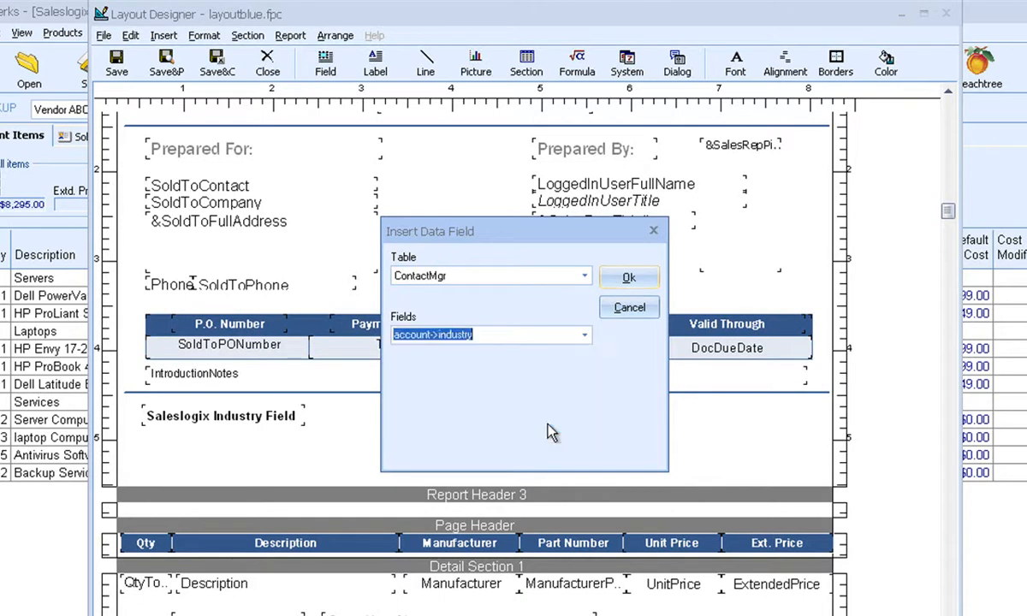
{"action": "left_click", "coordinate": [626, 278]}
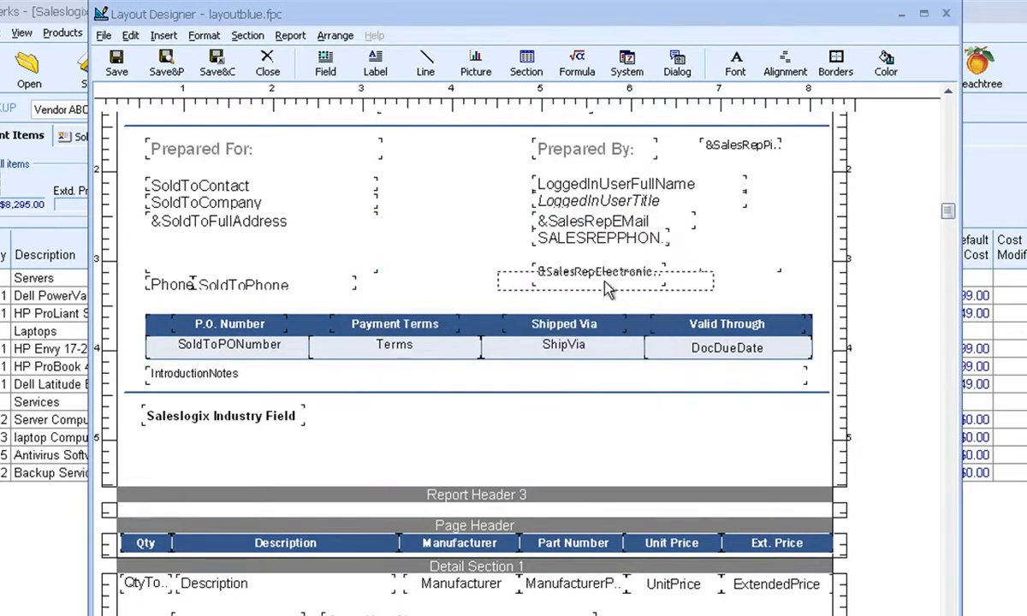
{"action": "left_click", "coordinate": [251, 441]}
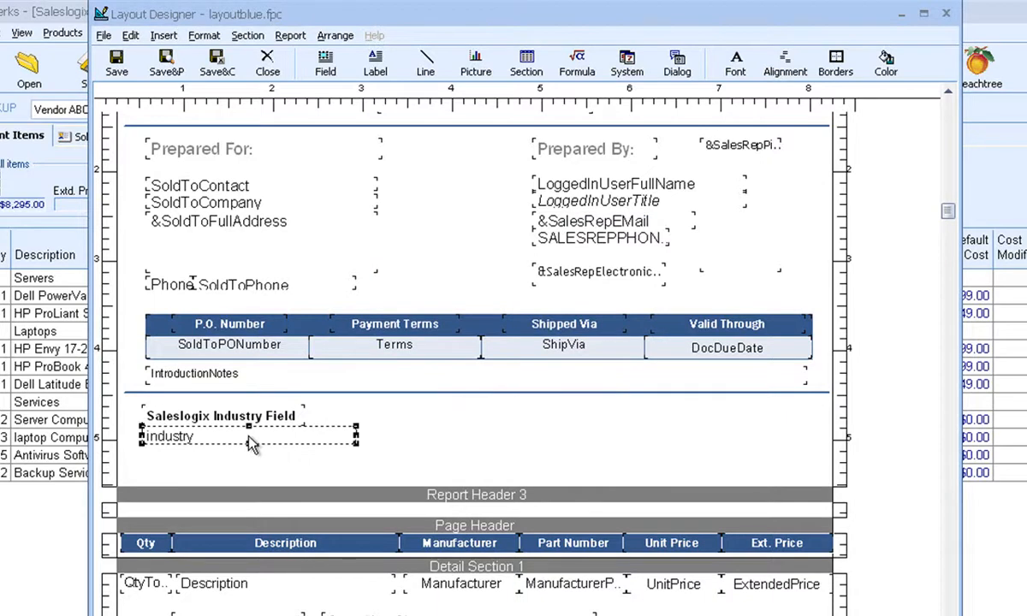
{"action": "left_click", "coordinate": [217, 65]}
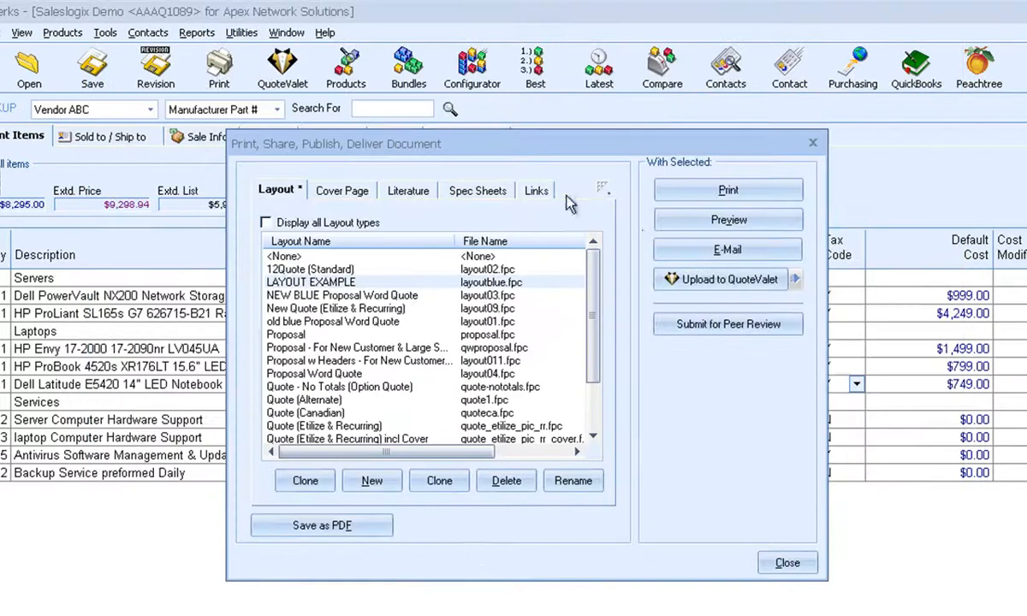
Preview the quote with the LAYOUT EXAMPLE layout and with the NEW BLUE Proposal Word Quote layout, reviewing its line items and totals
{"action": "left_click", "coordinate": [762, 223]}
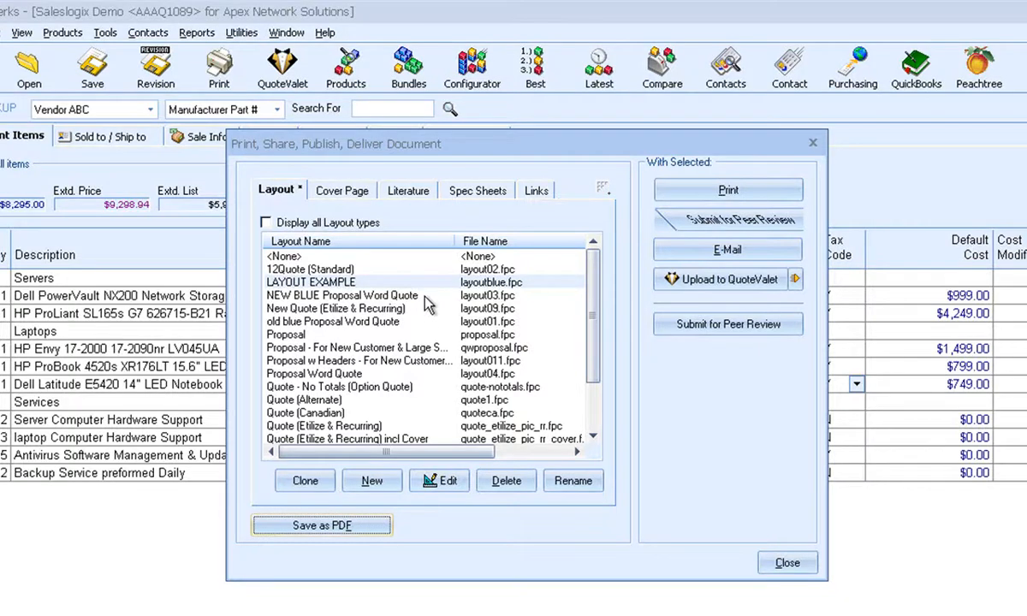
{"action": "left_click", "coordinate": [424, 295]}
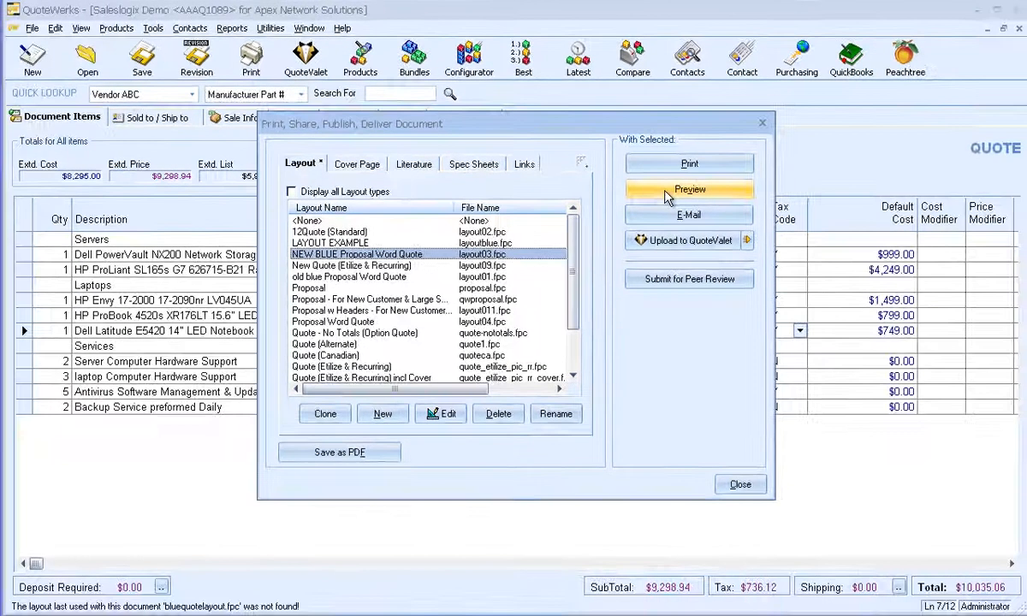
{"action": "left_click", "coordinate": [700, 220]}
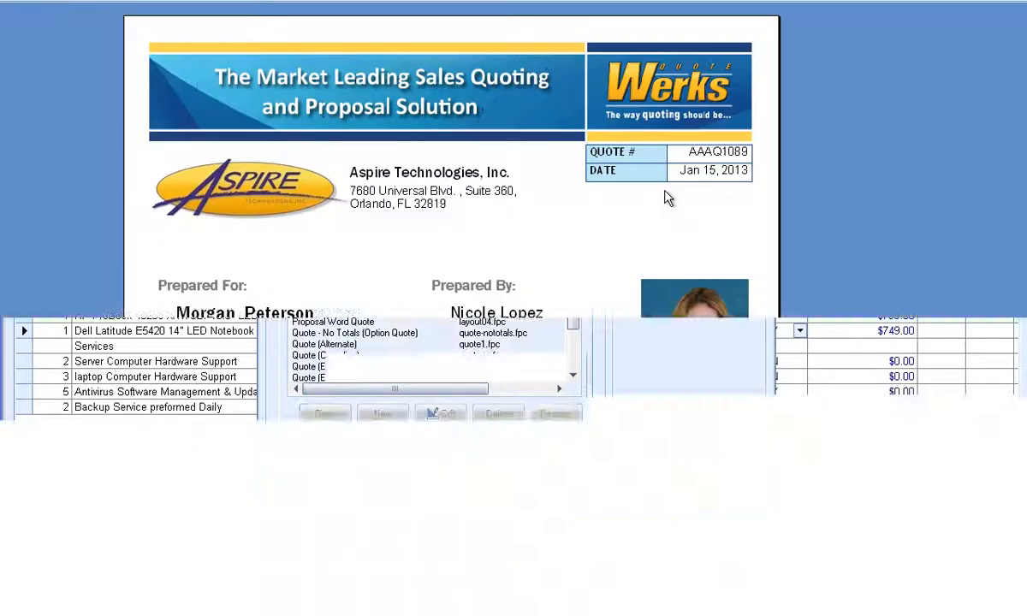
{"action": "scroll", "coordinate": [669, 199], "scroll_direction": "down", "scroll_amount": 10}
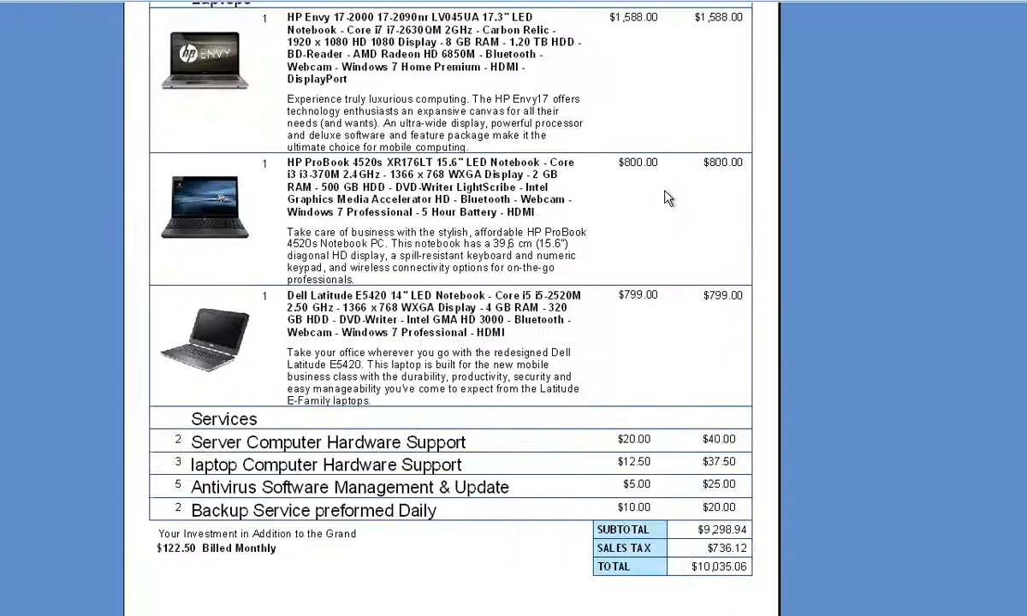
{"action": "scroll", "coordinate": [669, 198], "scroll_direction": "up", "scroll_amount": 10}
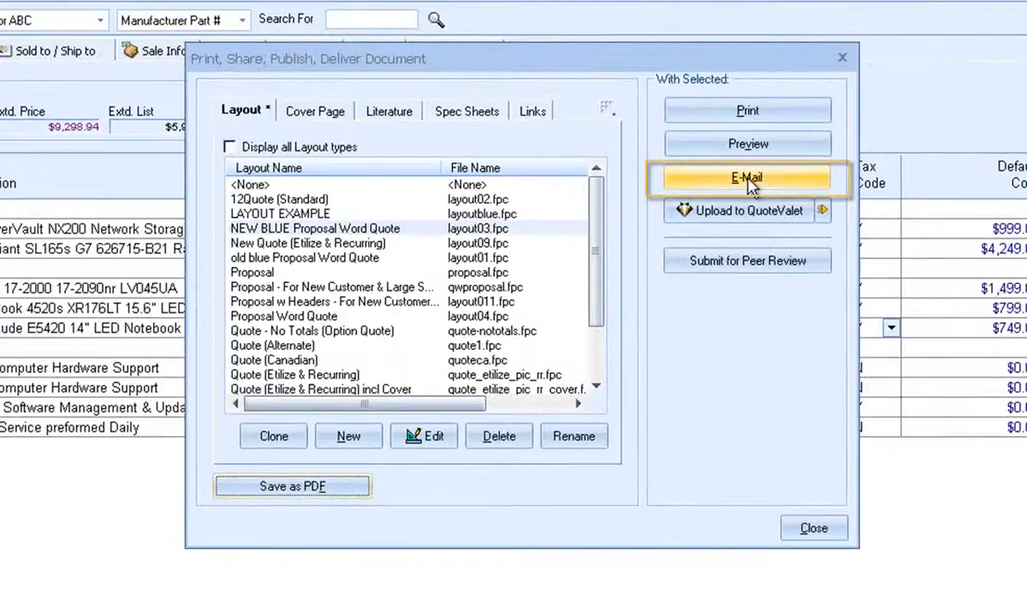
Call up the quote's e-mail delivery option, and upload the quote to QuoteValet using *[S]CustomerFacing
{"action": "left_click", "coordinate": [745, 180]}
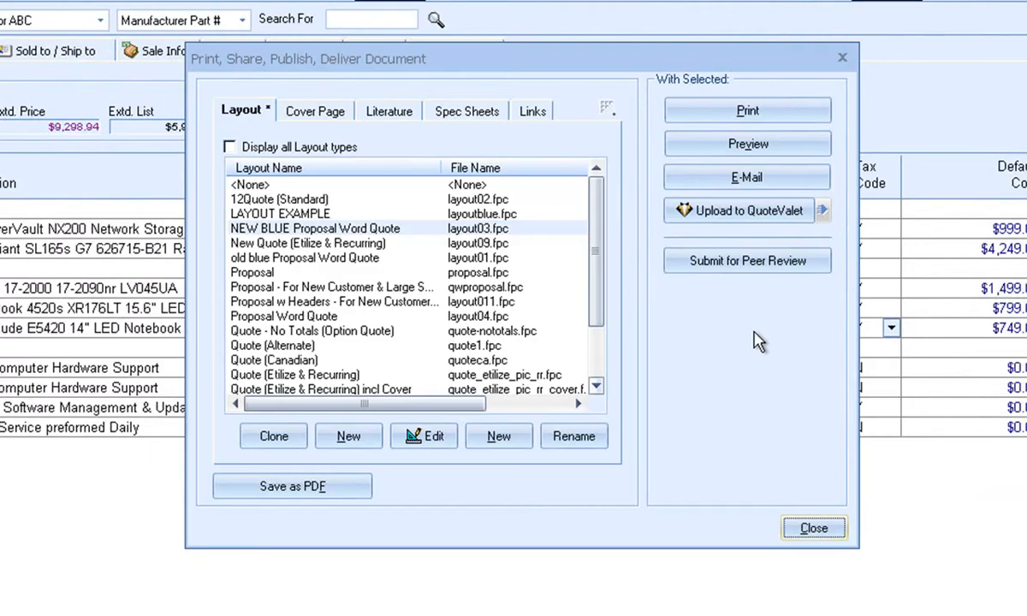
{"action": "left_click", "coordinate": [766, 213]}
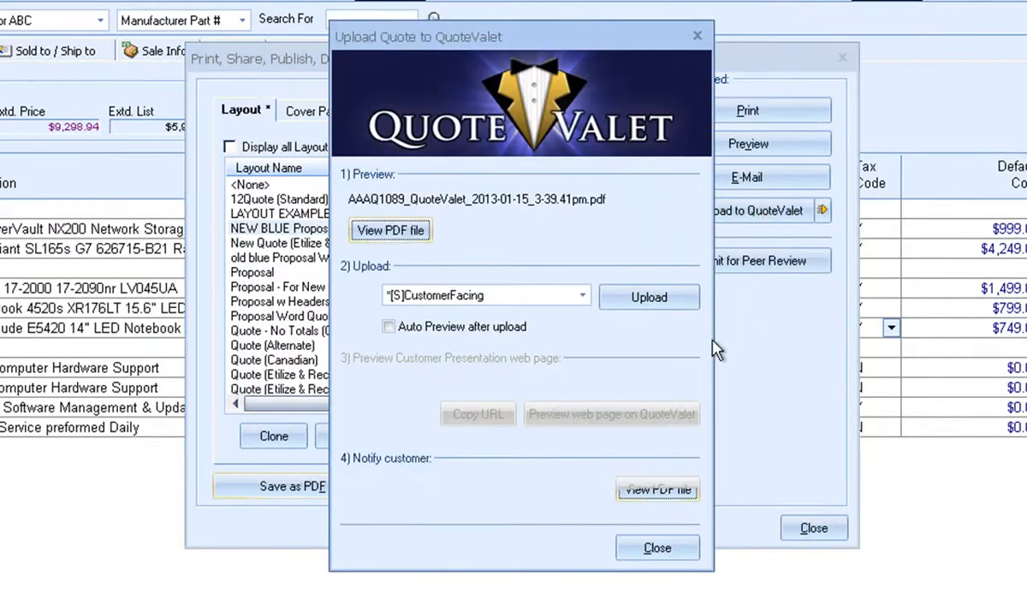
{"action": "left_click", "coordinate": [655, 301]}
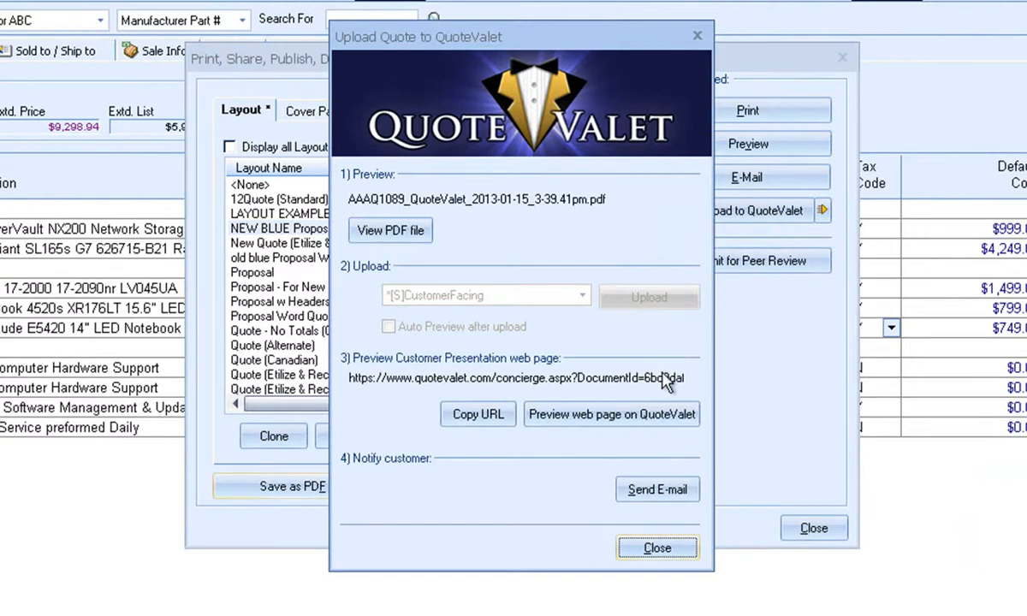
Preview the QuoteValet customer web page, examining its line items, totals, acceptance form and questions section
{"action": "left_click", "coordinate": [638, 416]}
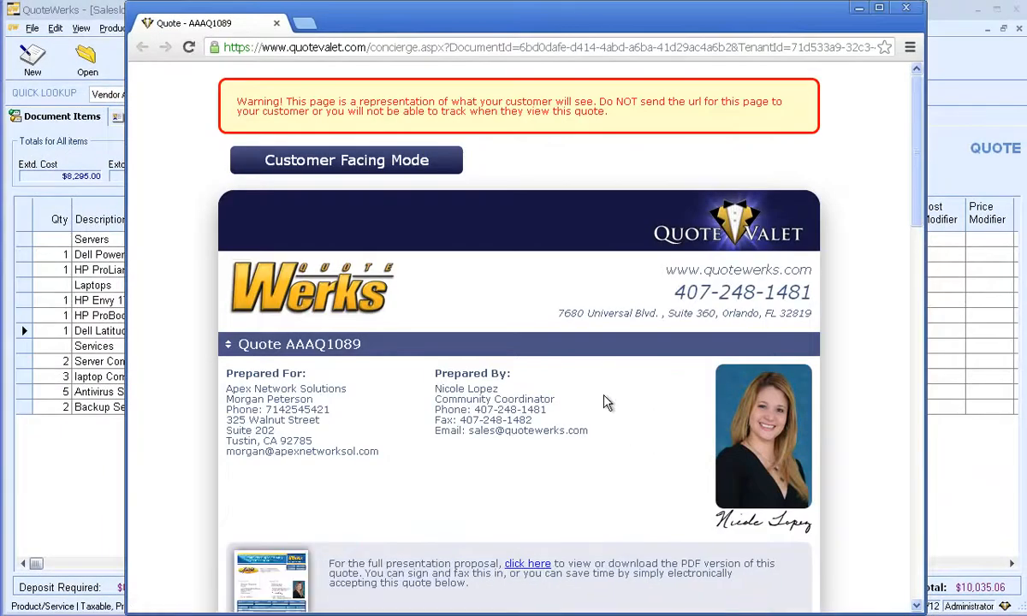
{"action": "scroll", "coordinate": [605, 403], "scroll_direction": "down", "scroll_amount": 5}
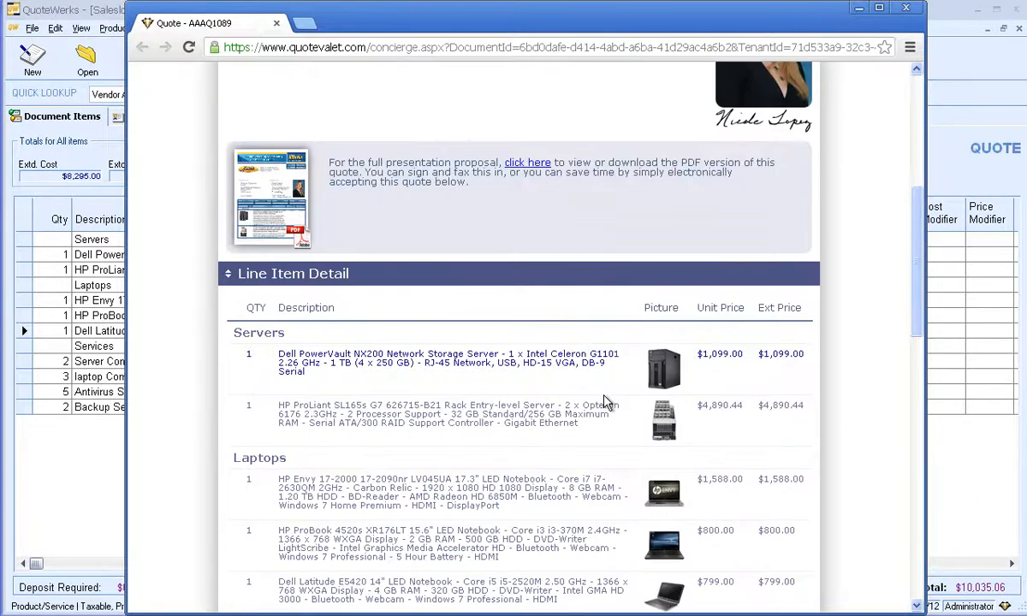
{"action": "scroll", "coordinate": [606, 403], "scroll_direction": "down", "scroll_amount": 4}
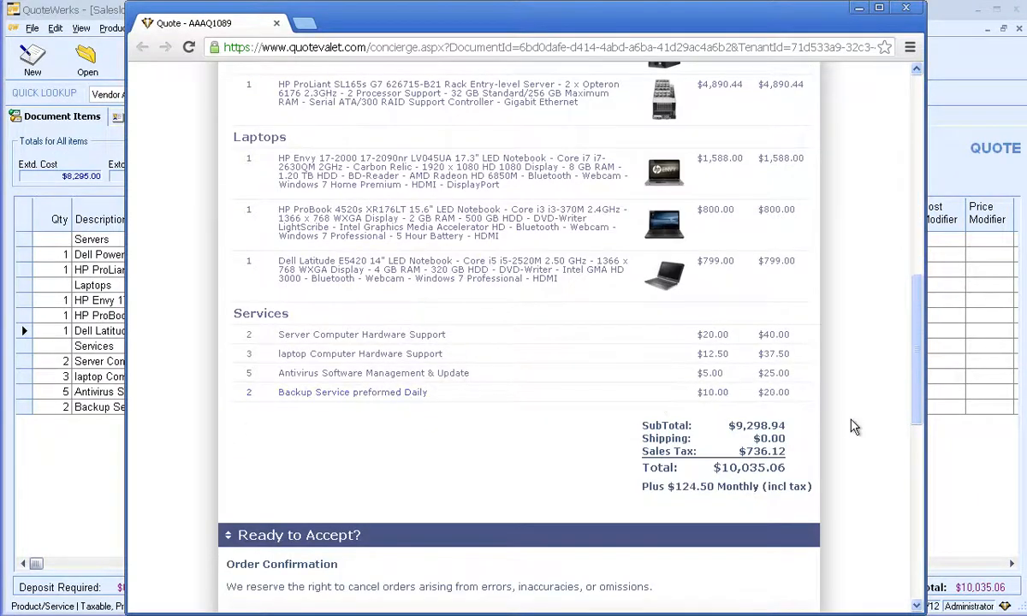
{"action": "scroll", "coordinate": [854, 427], "scroll_direction": "down", "scroll_amount": 8}
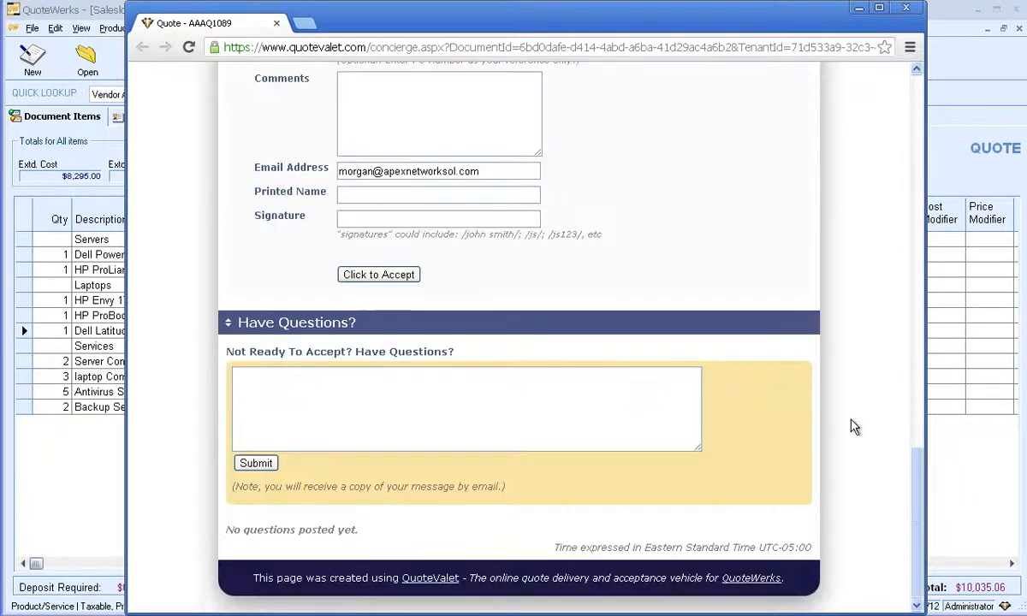
{"action": "scroll", "coordinate": [853, 427], "scroll_direction": "up", "scroll_amount": 5}
{"action": "scroll", "coordinate": [854, 429], "scroll_direction": "up", "scroll_amount": 12}
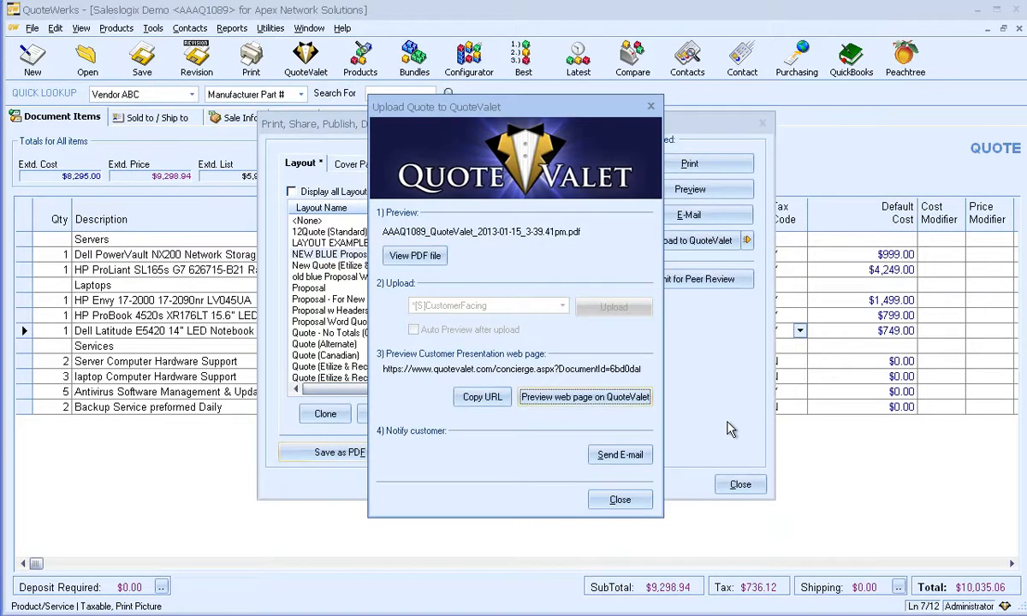
Send the customer the e-mail announcing that the quote is ready on QuoteValet.com
{"action": "left_click", "coordinate": [639, 453]}
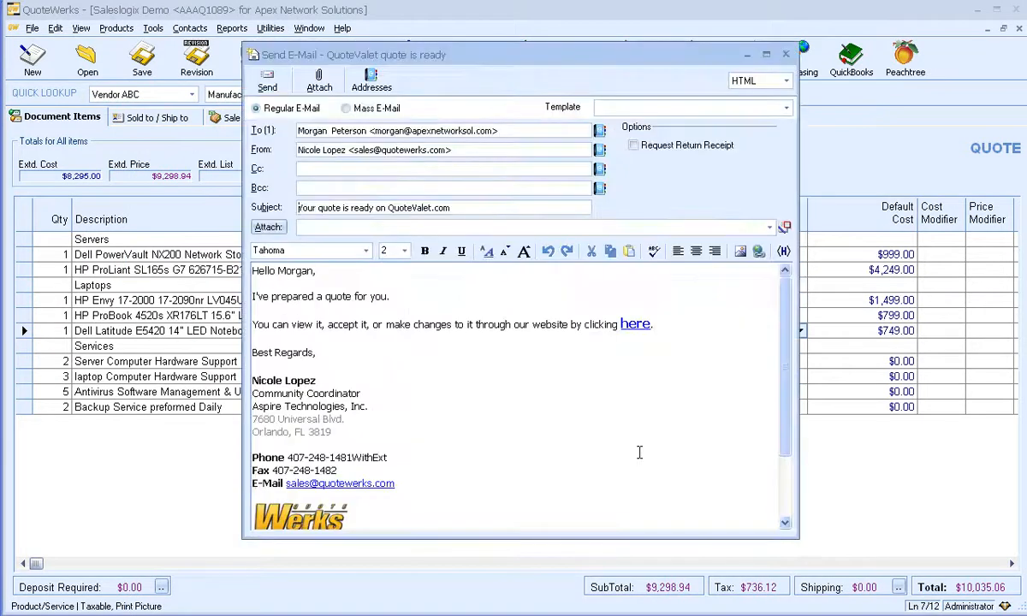
{"action": "left_click", "coordinate": [267, 83]}
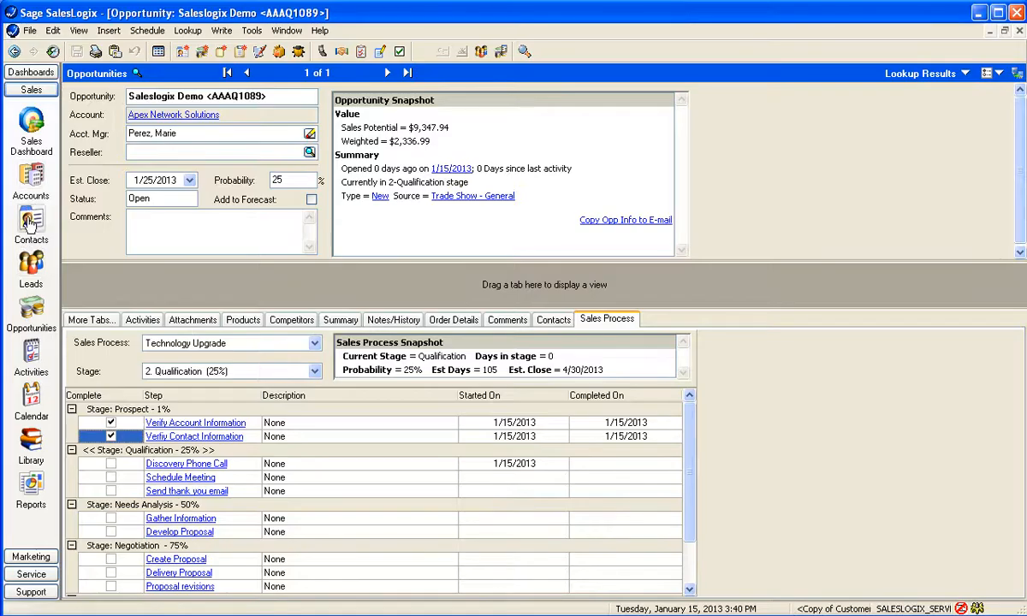
Switch to SalesLogix and open the uploaded QuoteValet quote from the contact's attachments
{"action": "left_click", "coordinate": [31, 221]}
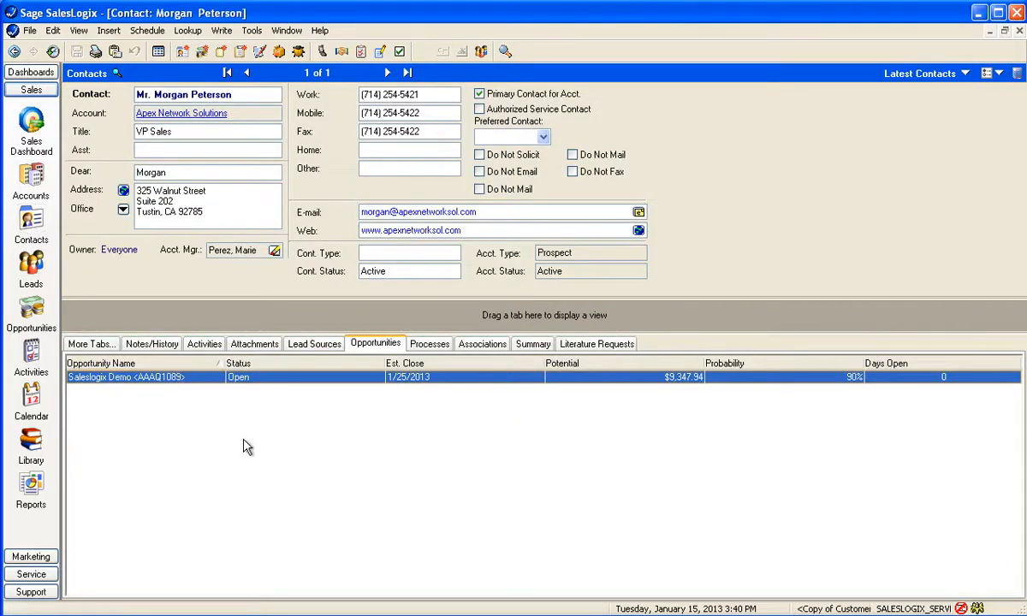
{"action": "left_click", "coordinate": [255, 345]}
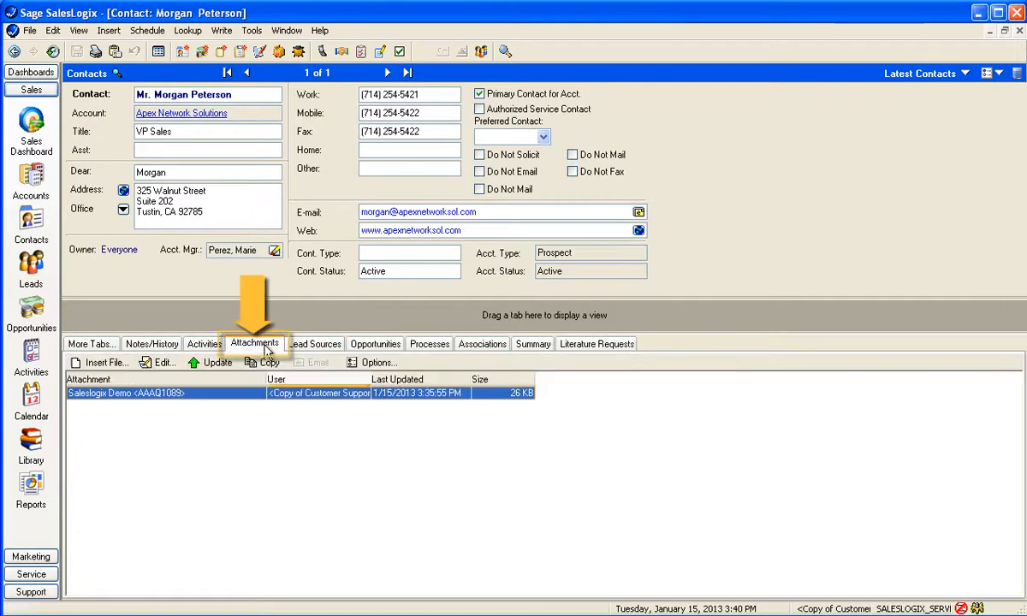
{"action": "double_click", "coordinate": [253, 410]}
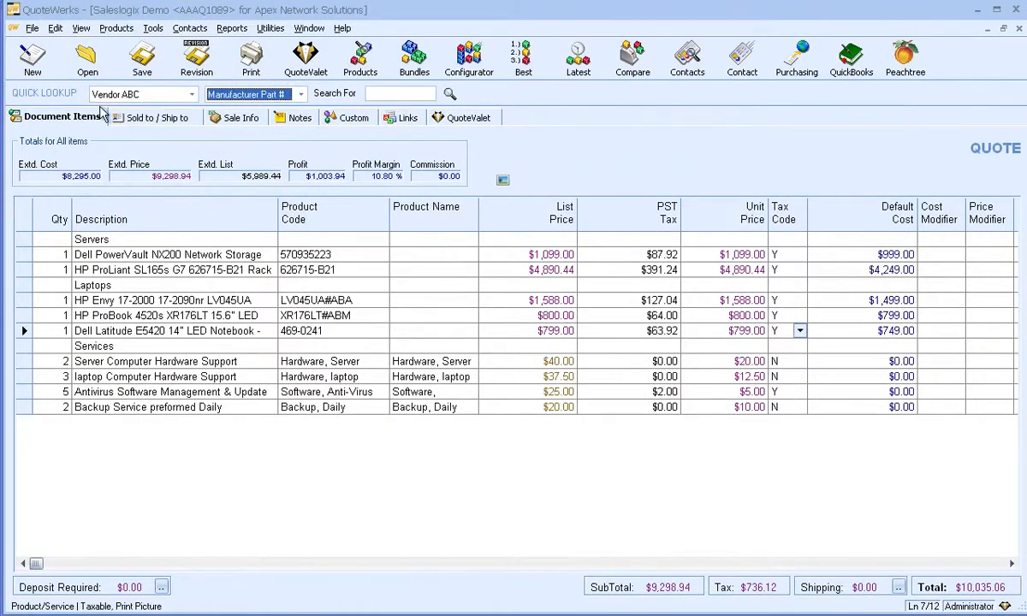
Back in QuoteWerks, convert the quote to an order with status Open, and close its SalesLogix opportunity as won
{"action": "left_click", "coordinate": [32, 29]}
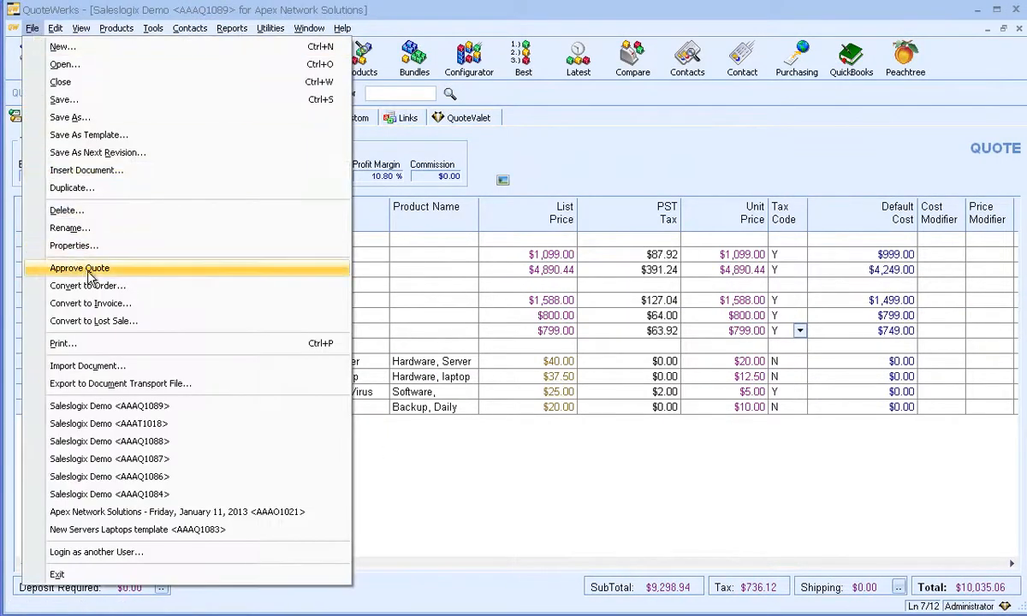
{"action": "left_click", "coordinate": [143, 291]}
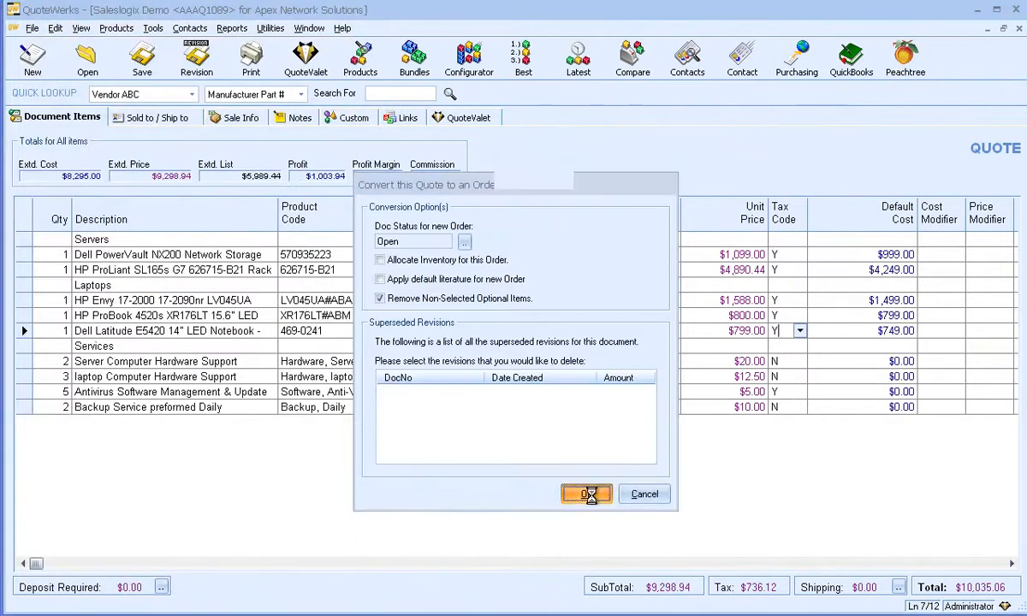
{"action": "left_click", "coordinate": [588, 498]}
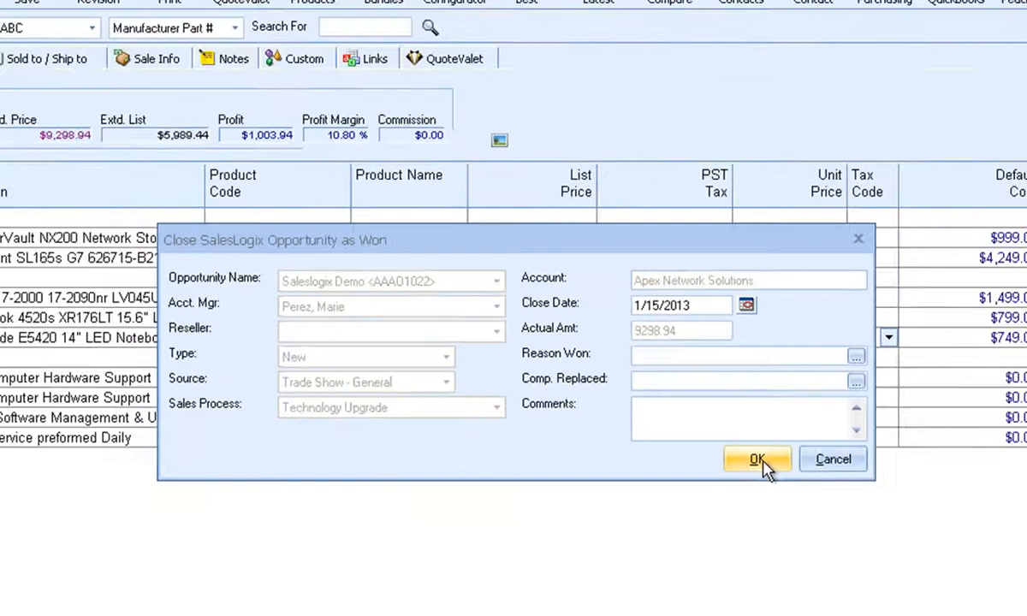
{"action": "left_click", "coordinate": [820, 497]}
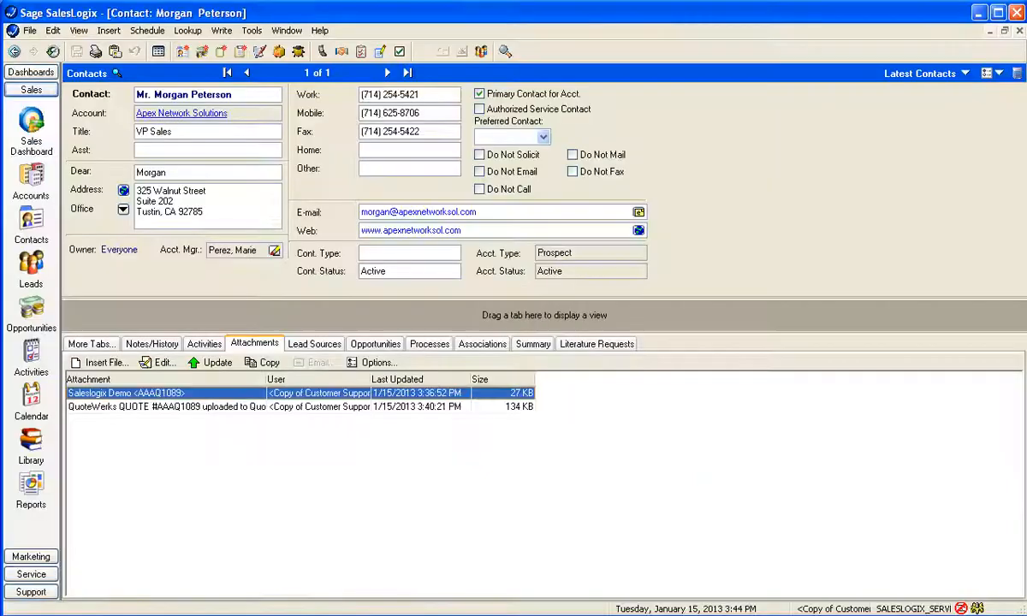
Switch to SalesLogix and open the contact's Saleslogix Demo opportunity to check its closed status
{"action": "left_click", "coordinate": [379, 347]}
{"action": "double_click", "coordinate": [346, 388]}
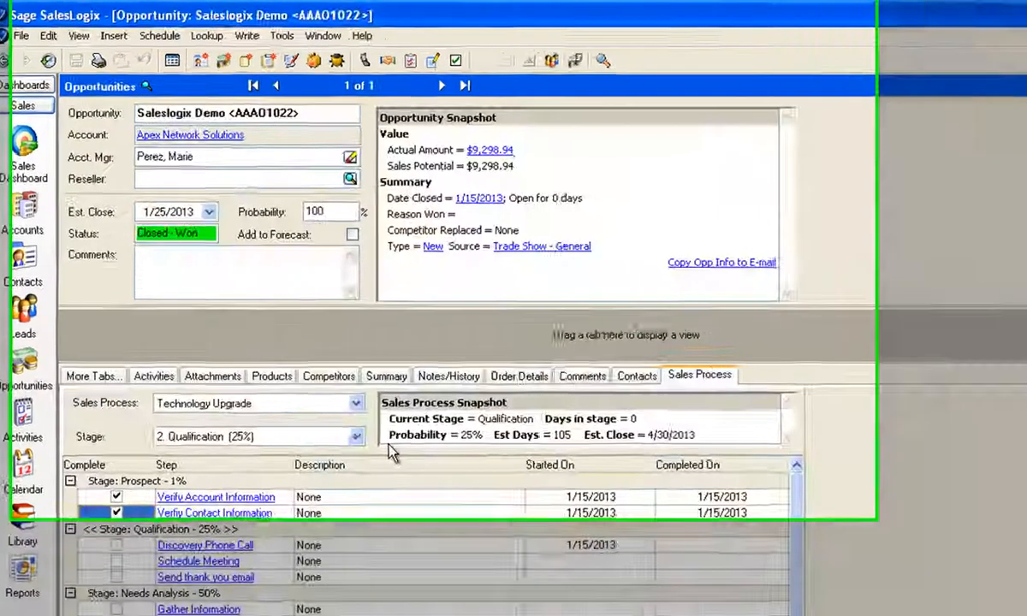